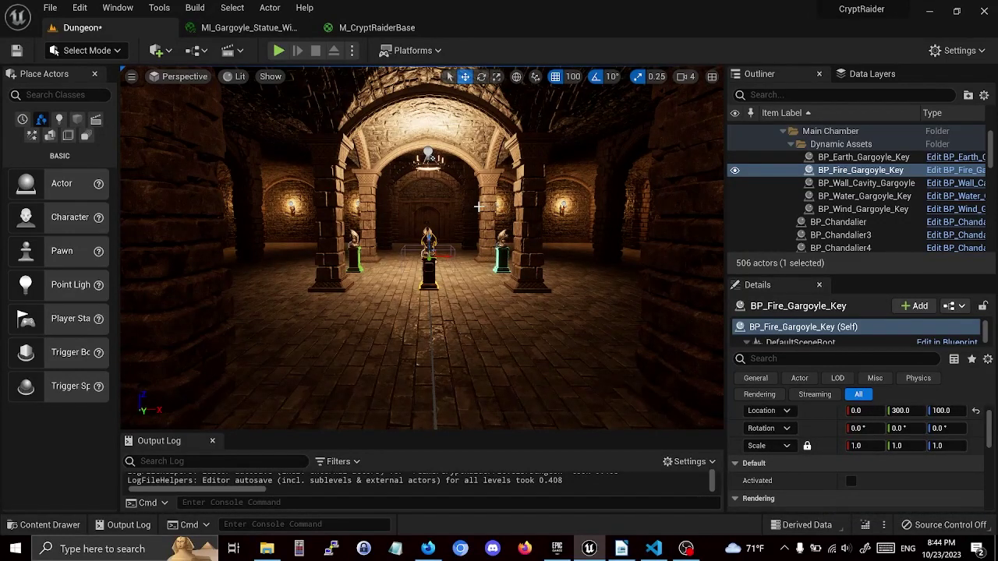
Step: Fly the editor view into the dungeon hall and frame the fire gargoyle key
right_drag(479, 207, 466, 206)
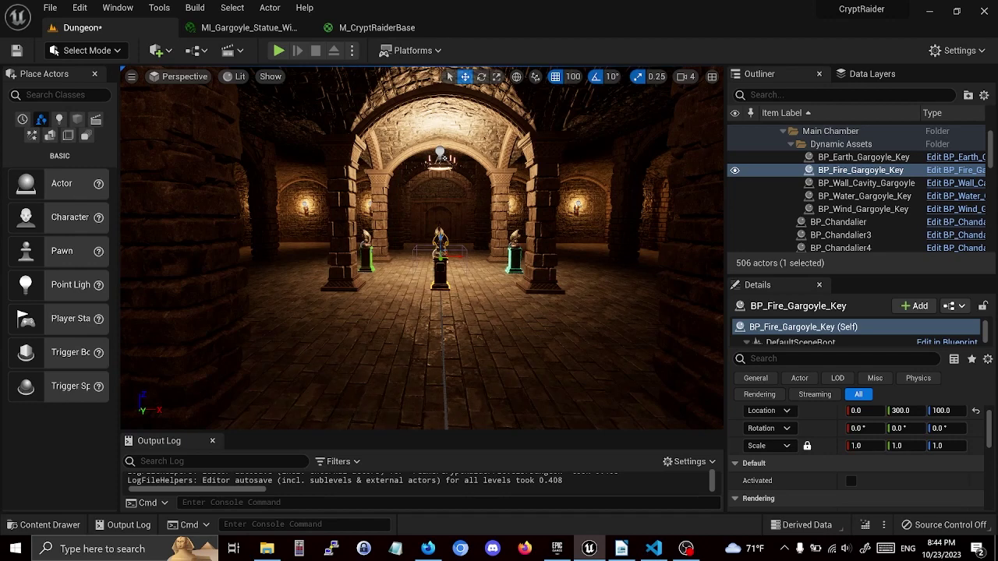
right_drag(466, 207, 463, 209)
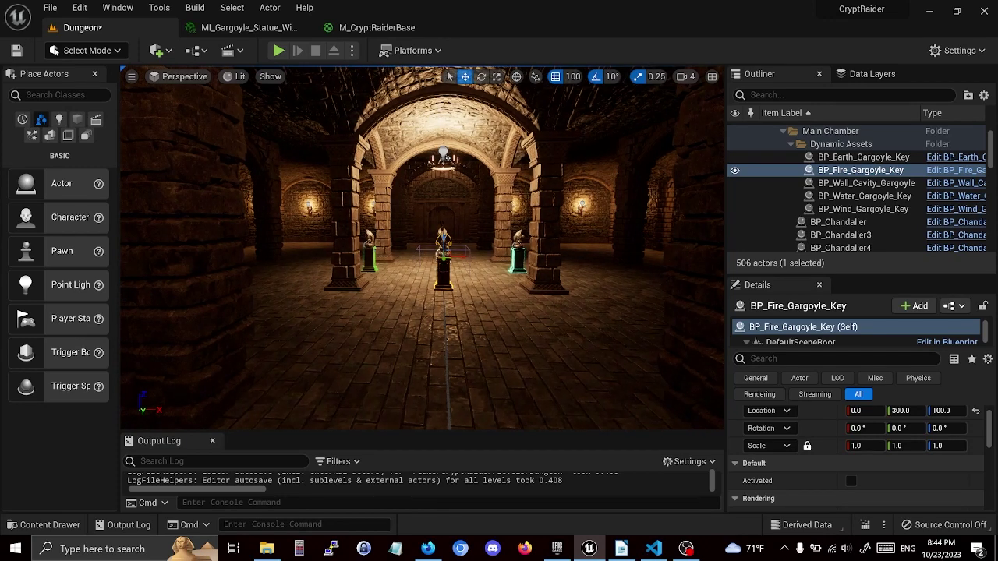
mouse_move(466, 206)
right_down()
mouse_move(483, 207)
mouse_move(448, 206)
right_up()
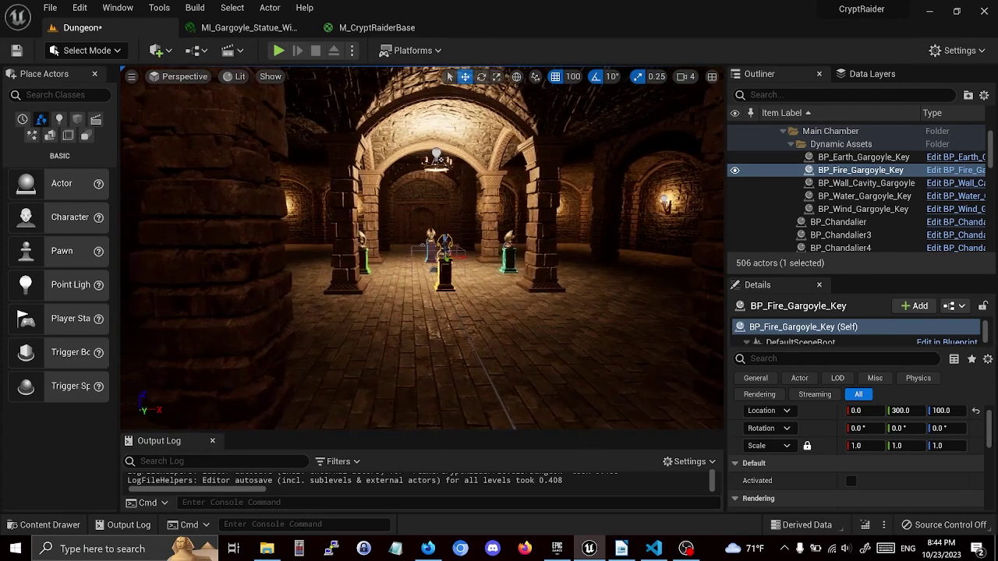
drag(466, 207, 472, 179)
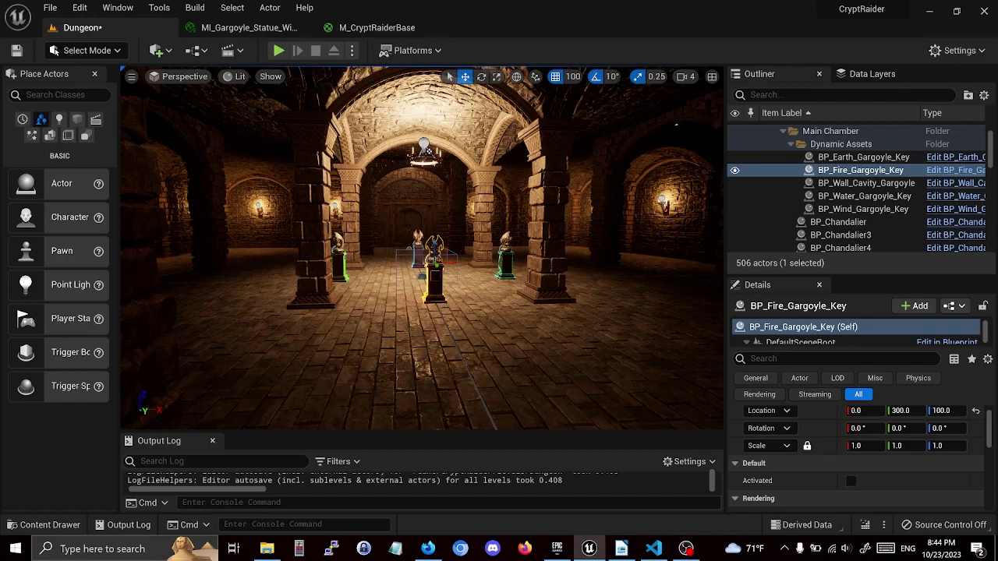
drag(466, 207, 448, 184)
right_drag(466, 207, 425, 207)
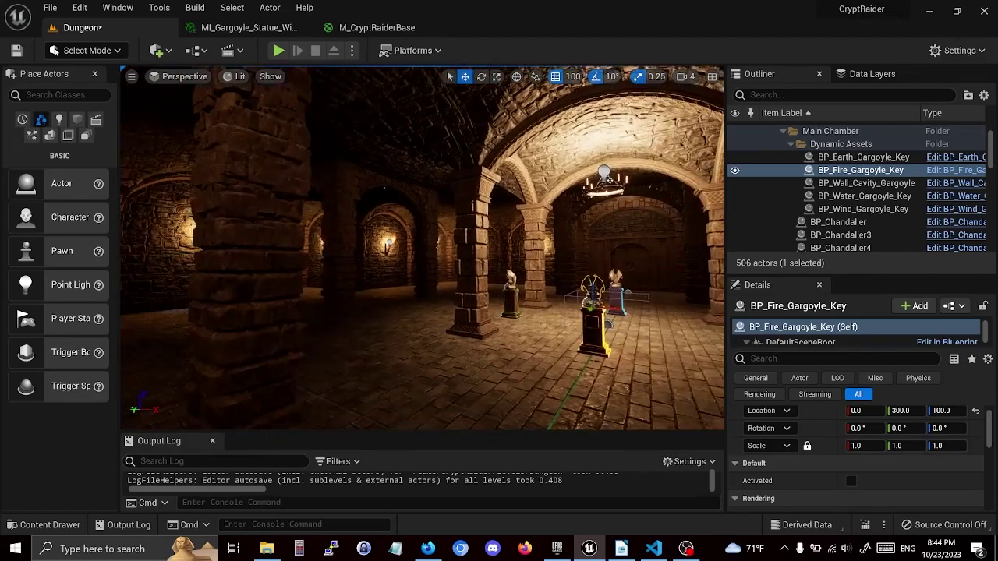
key(f)
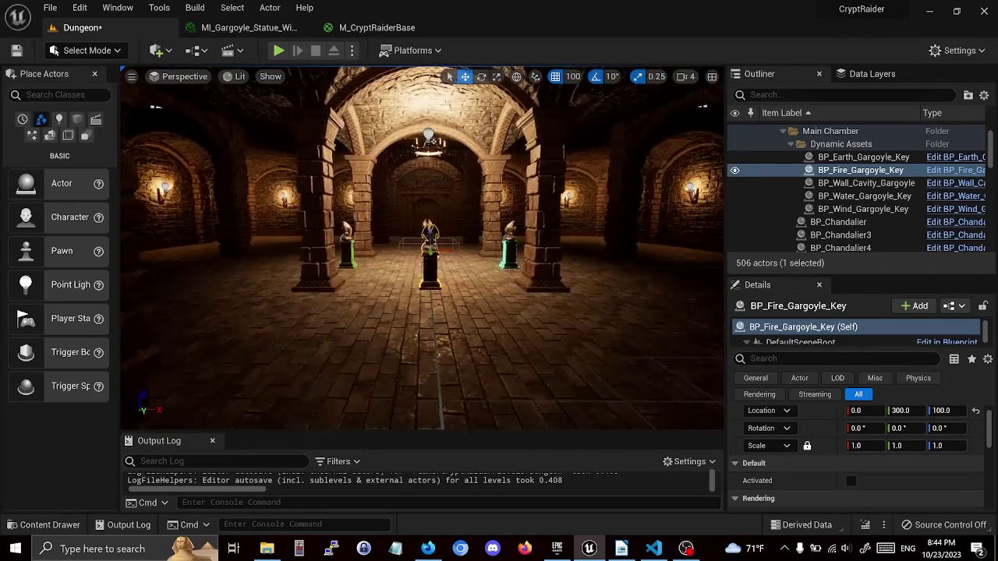
scroll(423, 248, up, 2)
Step: Tour to the wooden door, then refocus and orbit around the fire gargoyle key
mouse_move(422, 247)
right_down()
mouse_move(359, 248)
mouse_move(398, 265)
mouse_move(538, 262)
mouse_move(296, 262)
mouse_move(374, 262)
mouse_move(374, 234)
mouse_move(312, 234)
mouse_move(312, 195)
mouse_move(312, 249)
mouse_move(311, 238)
mouse_move(312, 250)
mouse_move(476, 247)
right_up()
right_drag(406, 178, 545, 179)
mouse_move(421, 249)
right_down()
mouse_move(374, 250)
mouse_move(413, 290)
right_up()
key(f)
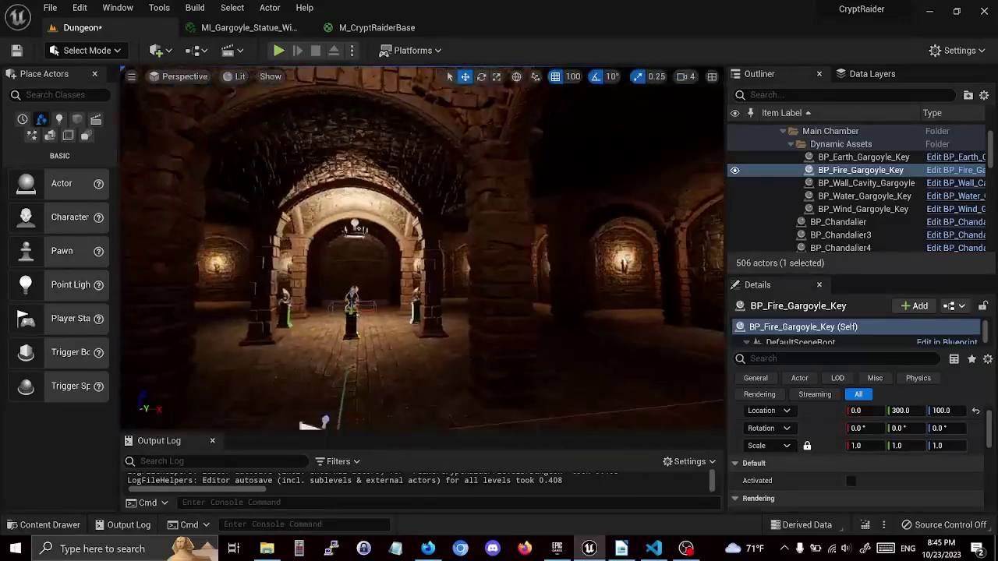
scroll(421, 250, up, 2)
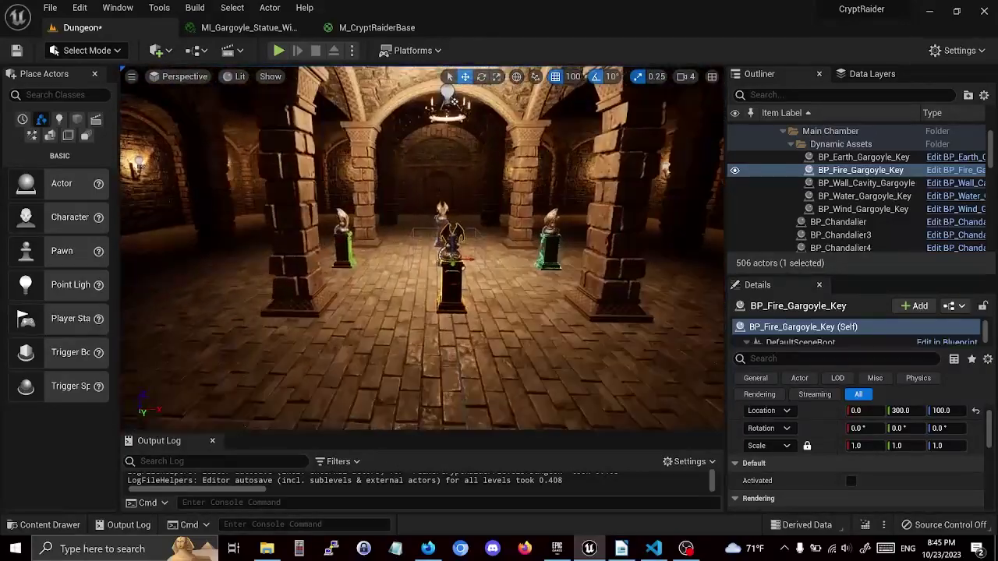
alt+drag(421, 249, 498, 258)
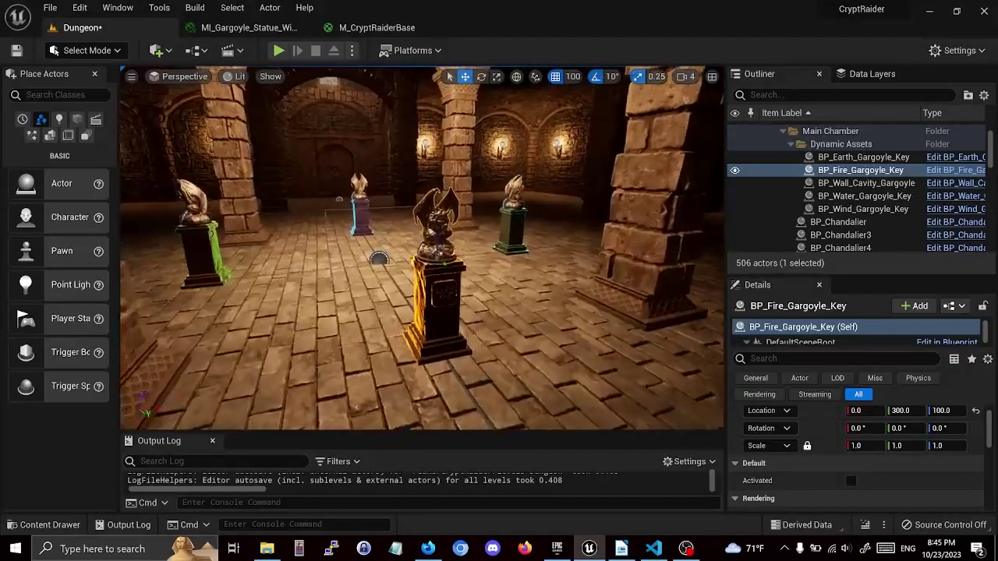
mouse_move(421, 249)
right_down()
mouse_move(374, 250)
mouse_move(468, 234)
right_up()
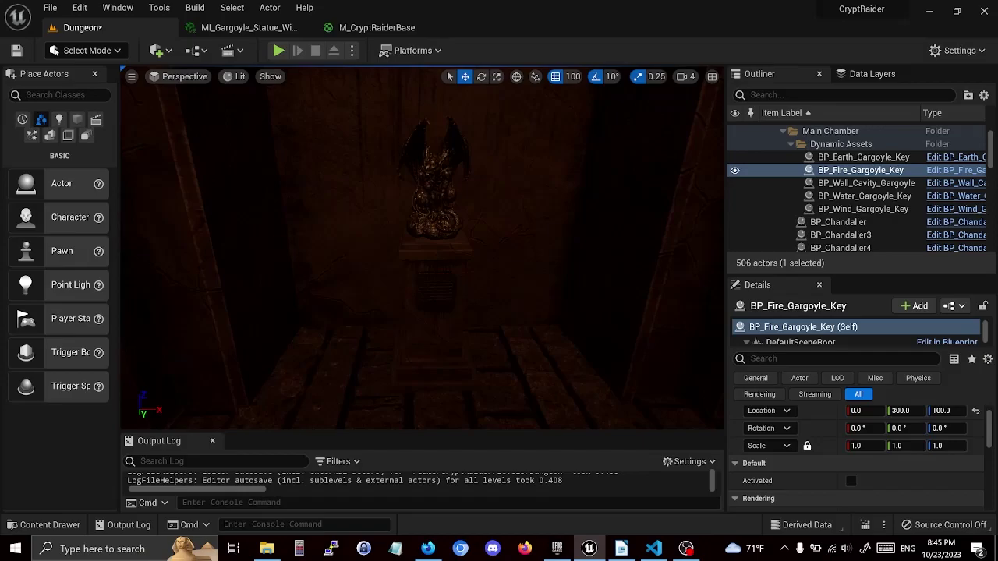
mouse_move(421, 250)
right_down()
mouse_move(127, 88)
mouse_move(281, 293)
mouse_move(410, 287)
mouse_move(326, 253)
mouse_move(458, 304)
mouse_move(417, 290)
right_up()
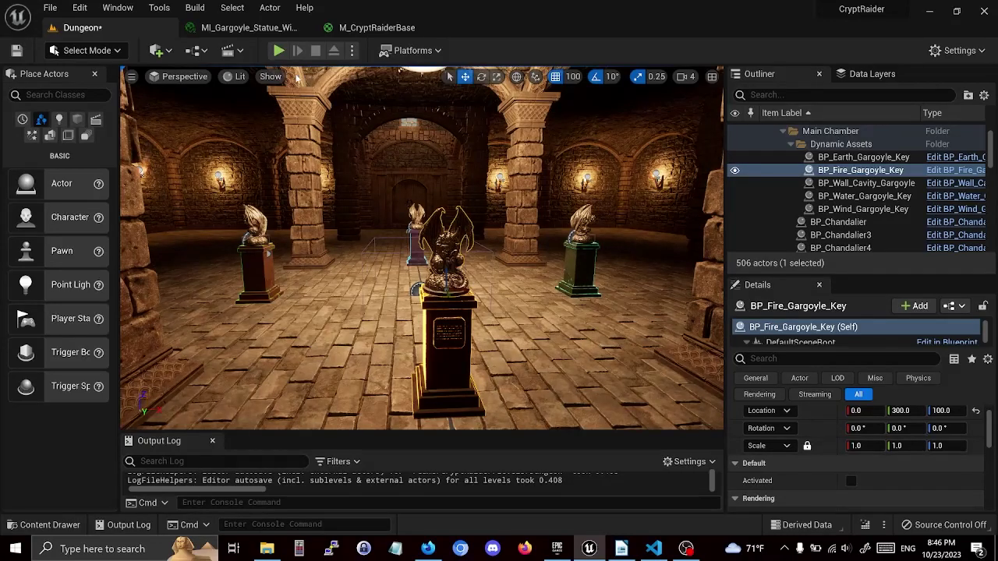
mouse_move(410, 221)
right_down()
mouse_move(366, 226)
mouse_move(646, 218)
mouse_move(476, 148)
right_up()
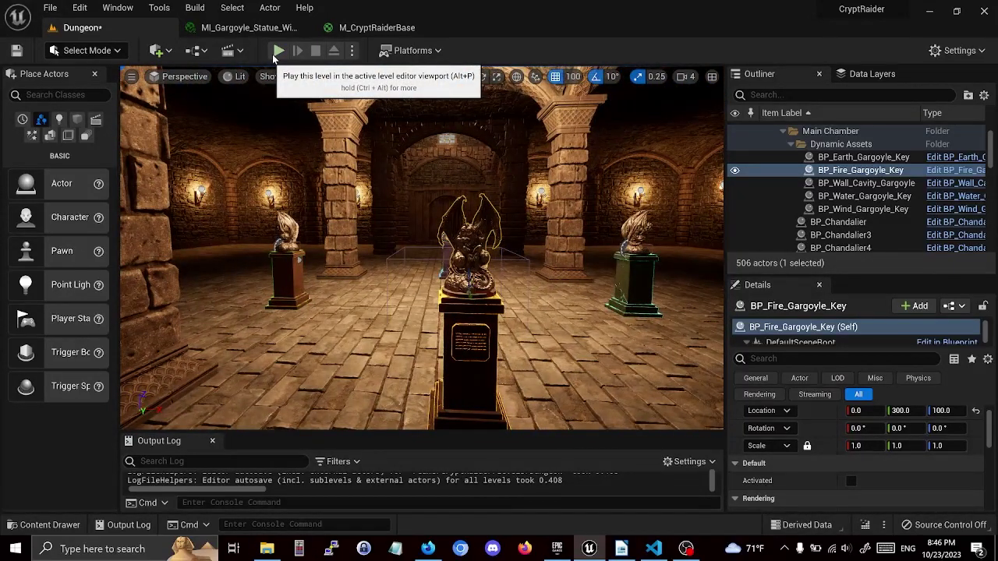
Step: Run a short play session activating the fire gargoyle key, then stop it
click(274, 54)
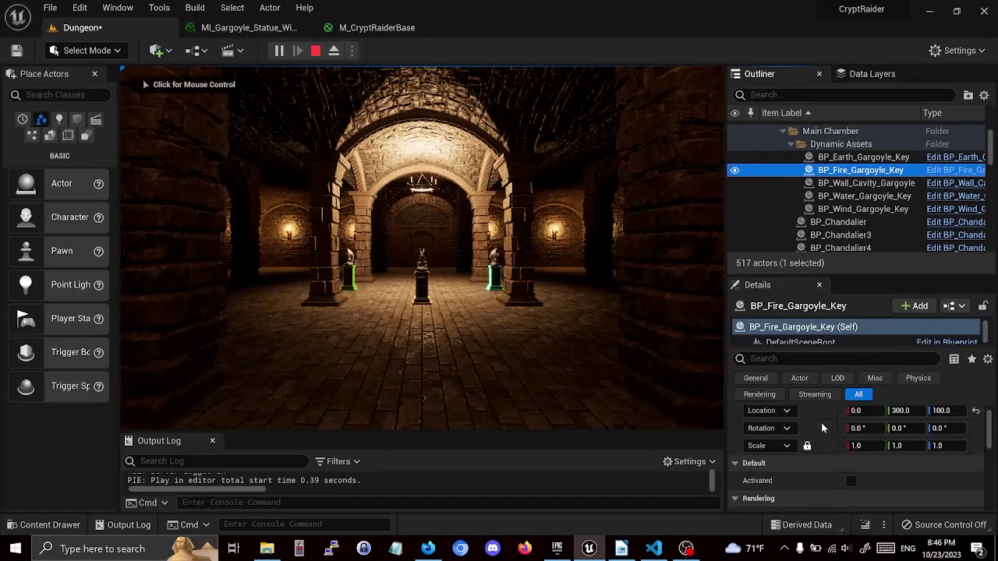
click(851, 481)
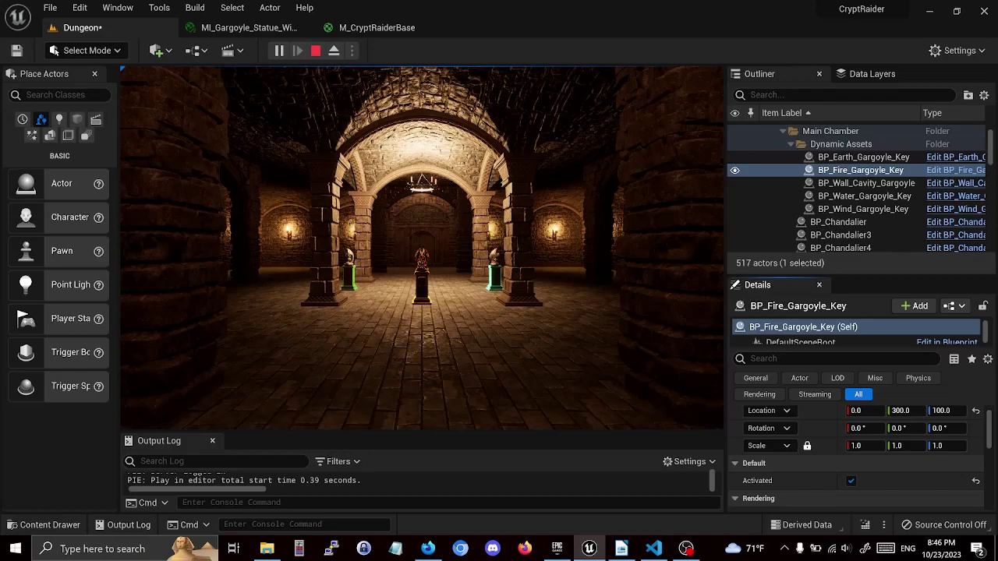
click(421, 250)
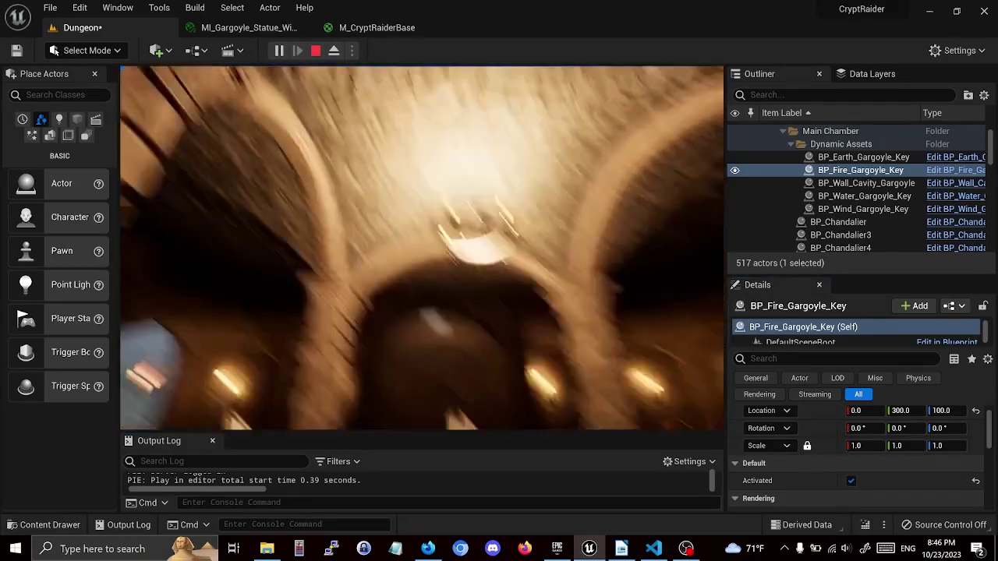
key(Escape)
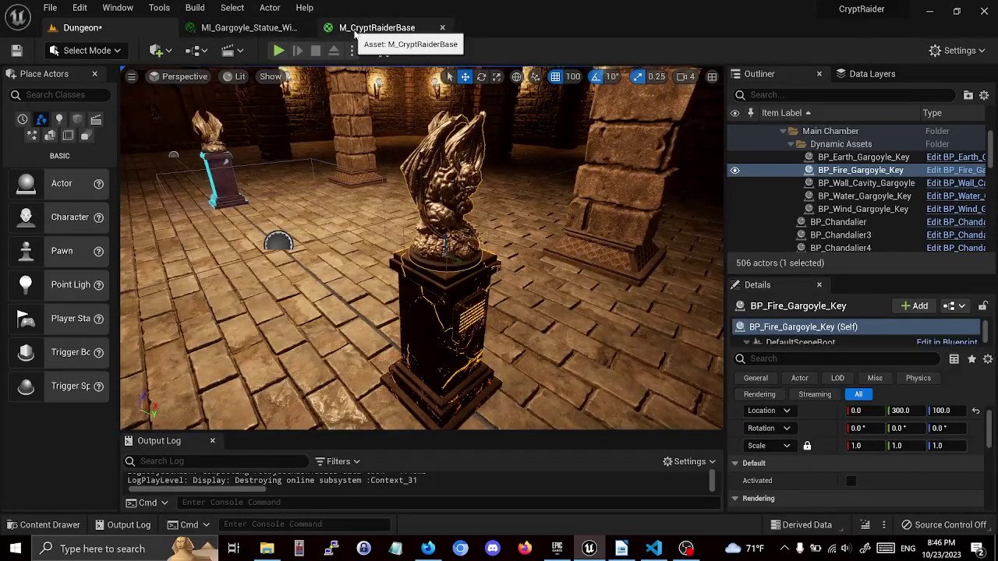
Step: Inspect the M_CryptRaiderBase material graph around its output node
click(350, 28)
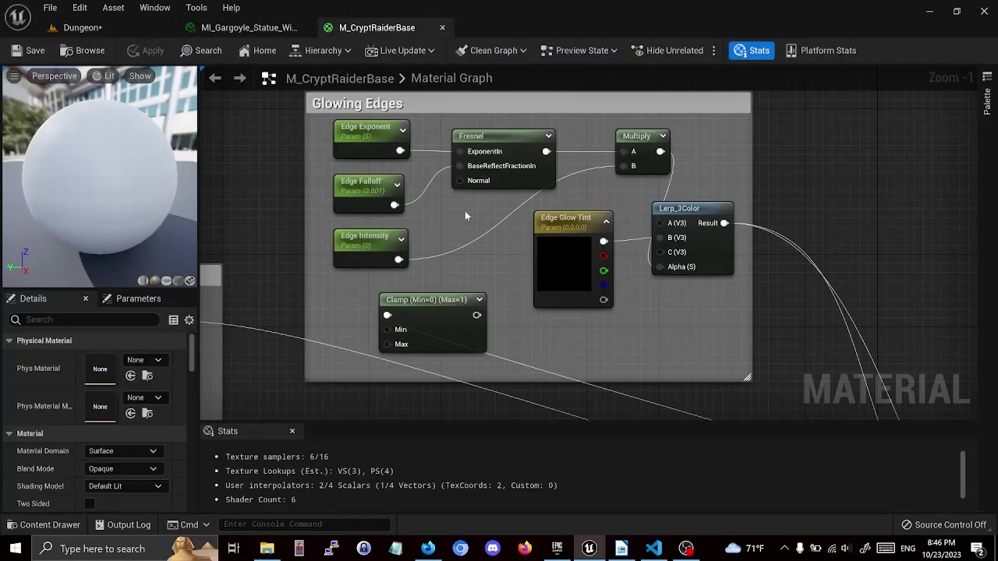
scroll(464, 216, down, 3)
scroll(481, 192, up, 3)
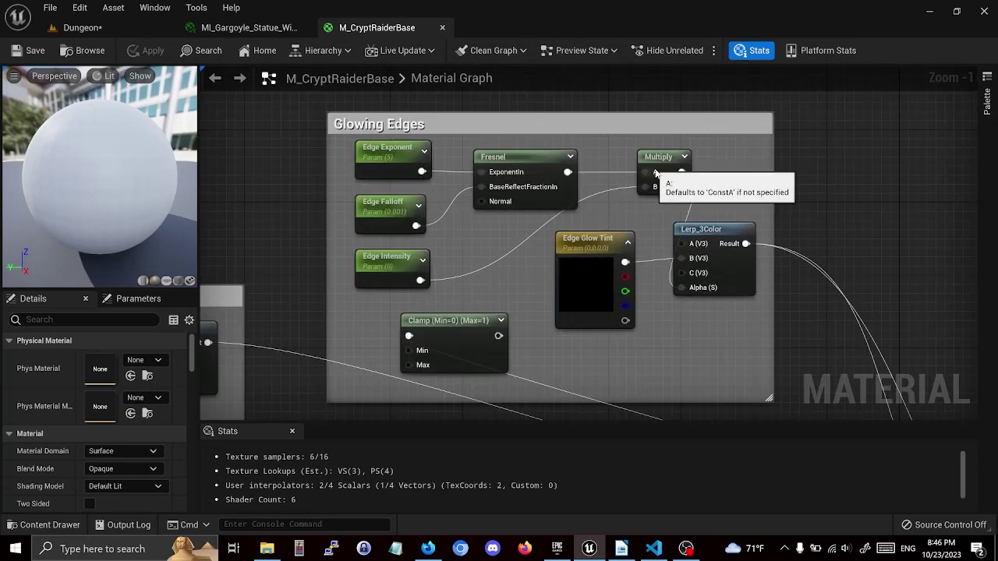
mouse_move(676, 238)
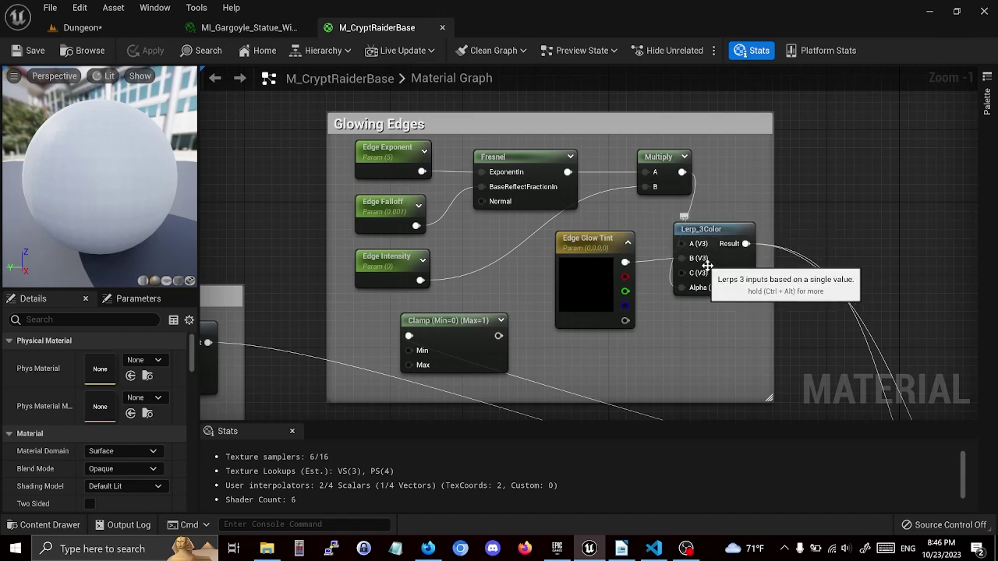
scroll(707, 266, down, 5)
right_drag(846, 329, 635, 179)
scroll(630, 261, up, 4)
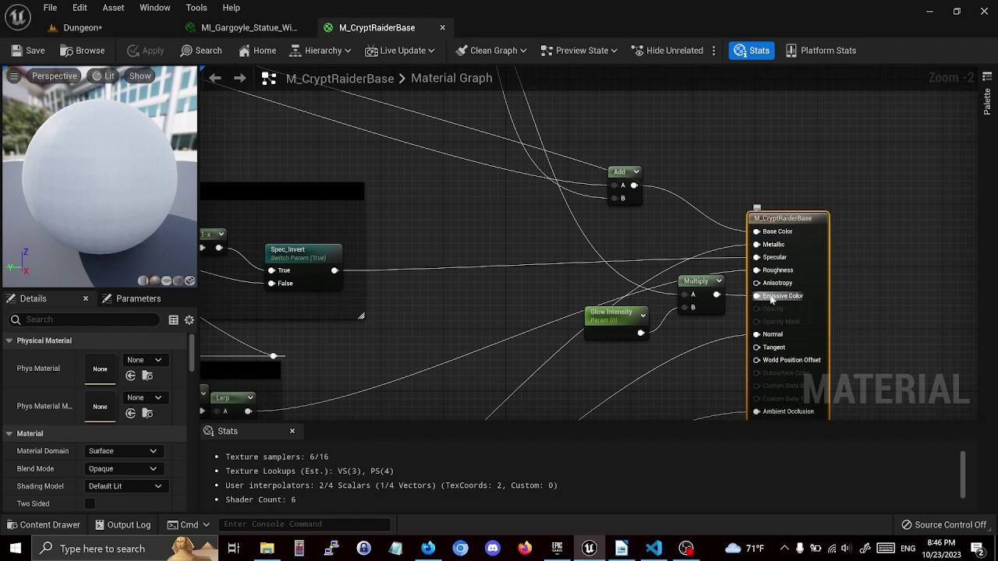
scroll(408, 198, down, 2)
scroll(396, 178, down, 3)
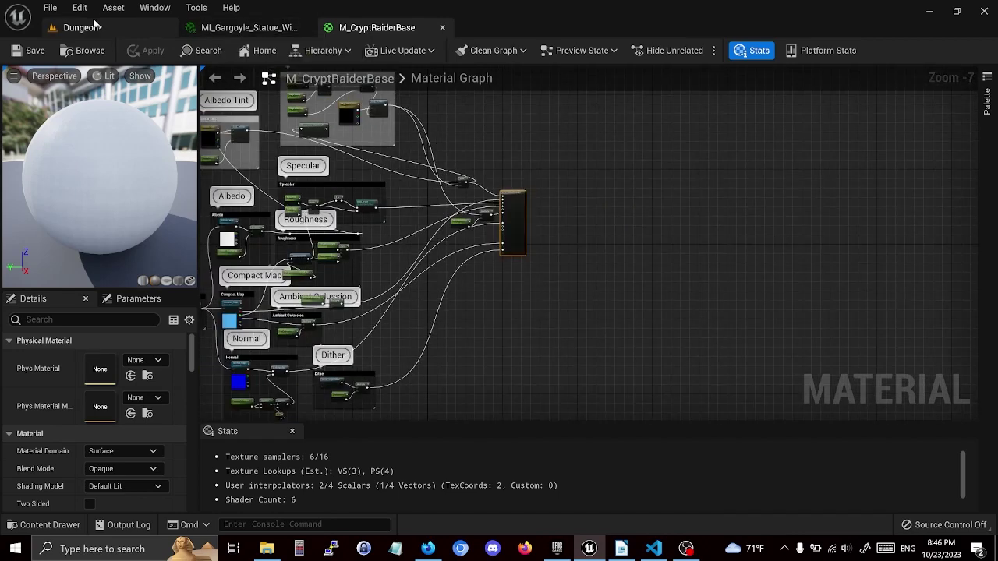
Step: Return to the Dungeon level and play again with BP_Fire_Gargoyle_Key activated
click(82, 27)
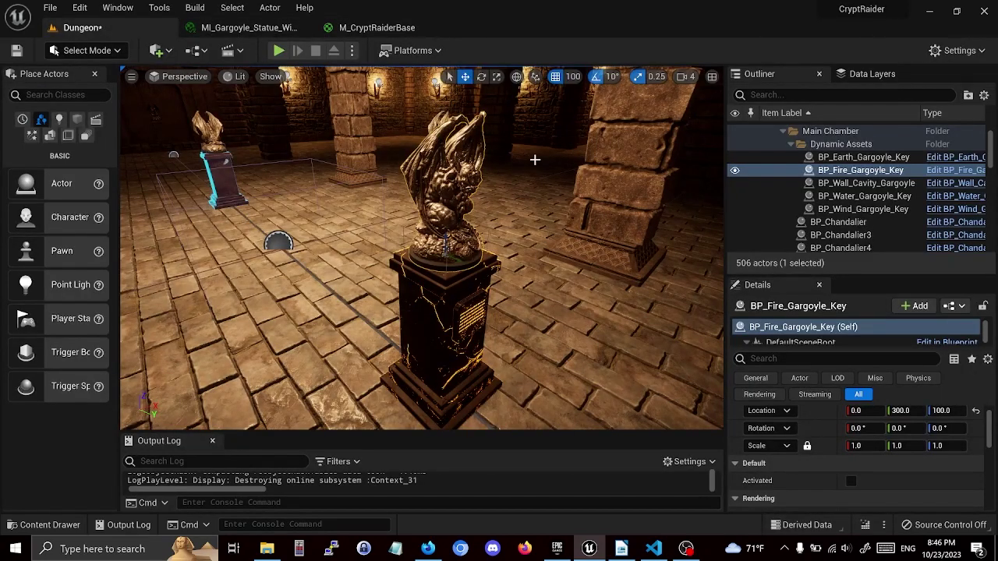
right_drag(421, 249, 421, 249)
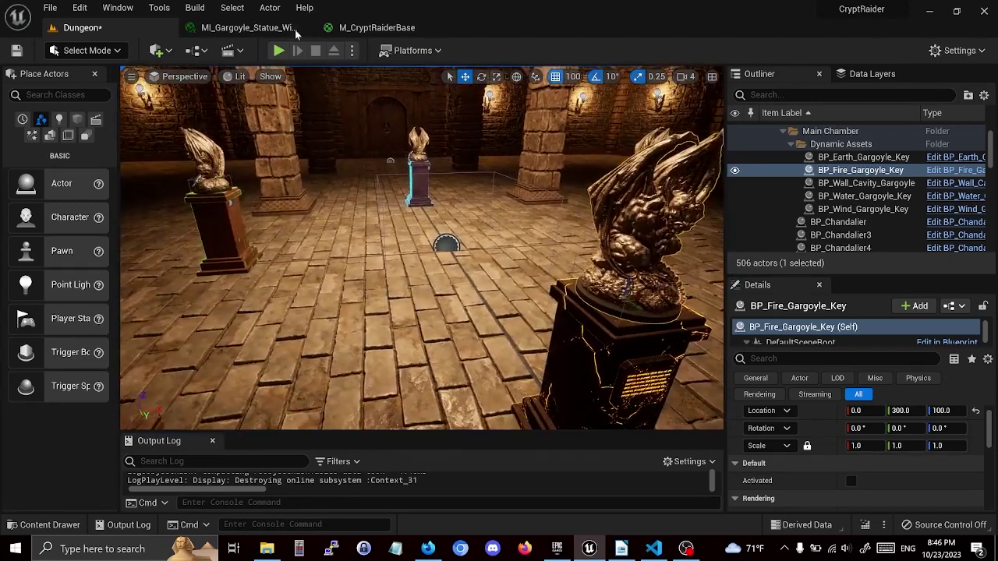
click(279, 51)
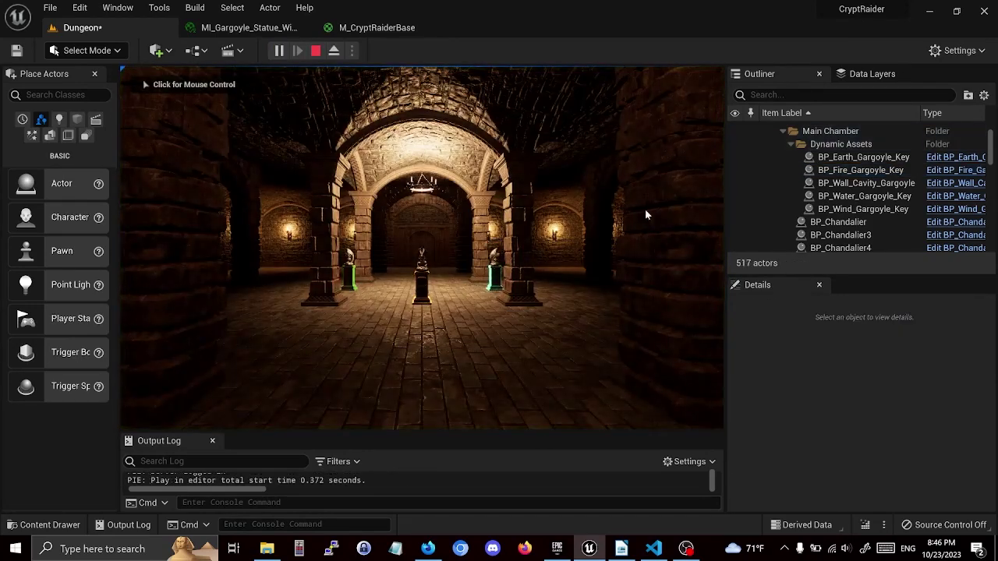
click(864, 171)
click(850, 481)
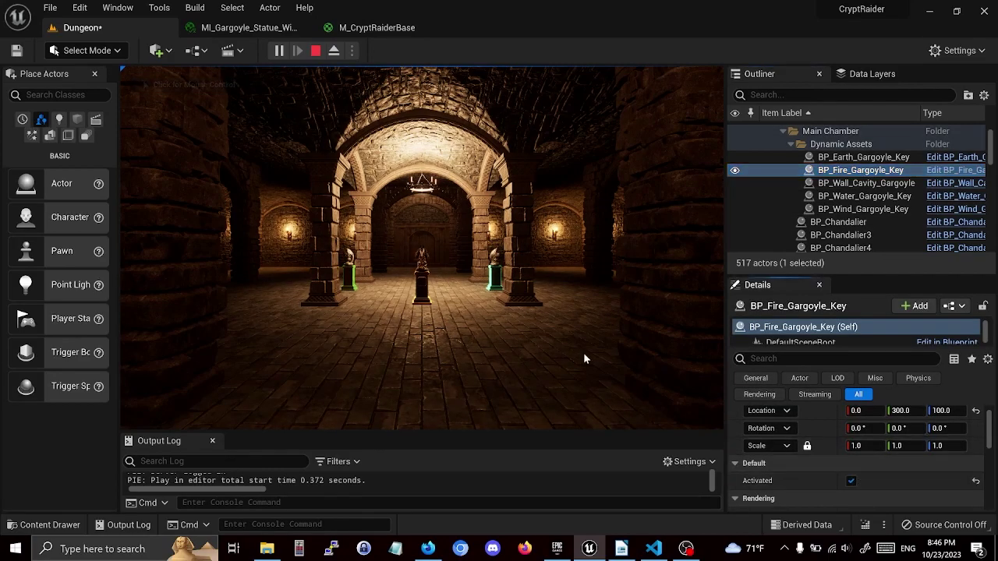
click(583, 353)
Step: Walk around the glowing fire gargoyle pedestal, then up to the green pedestal
key(w)
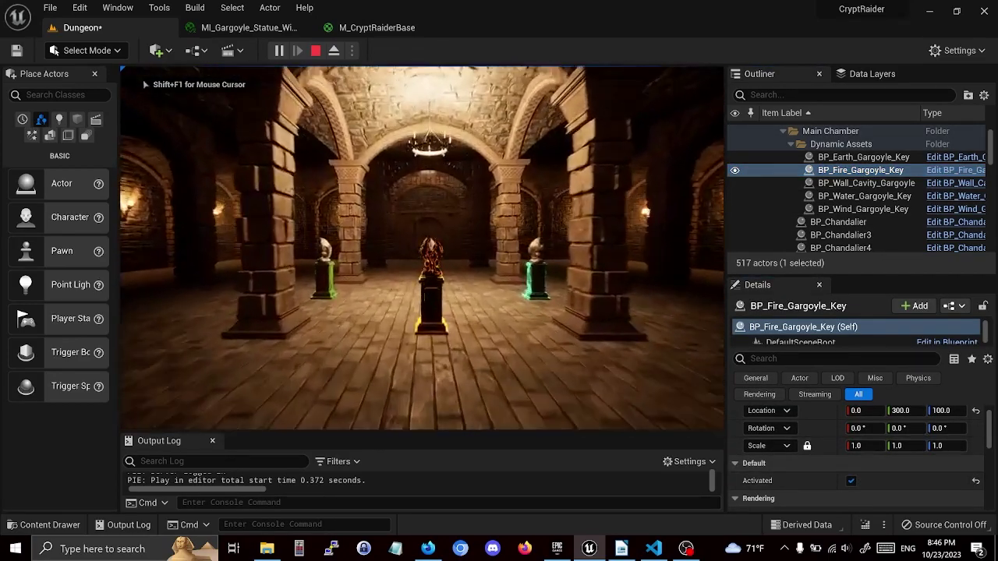
key(a)
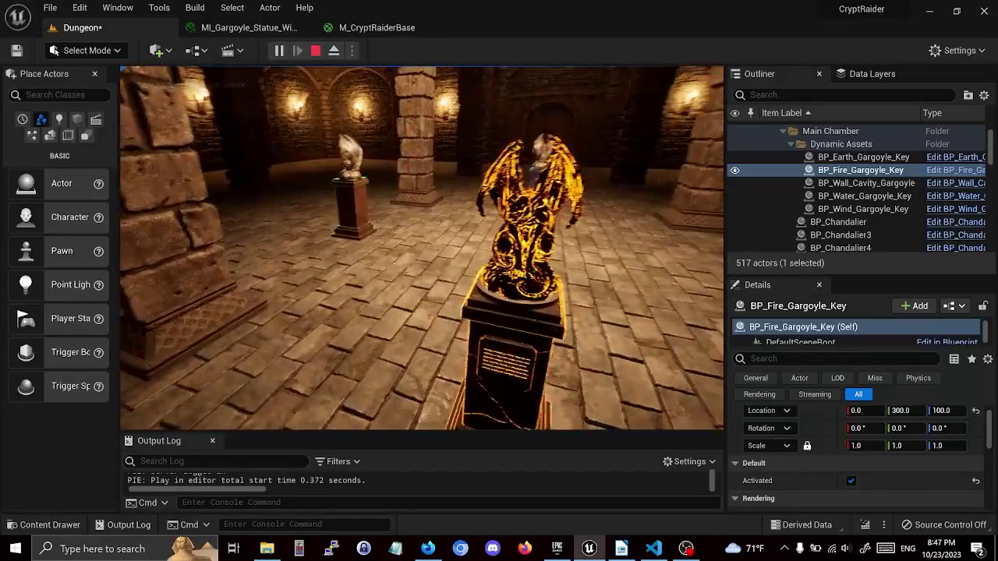
key(d)
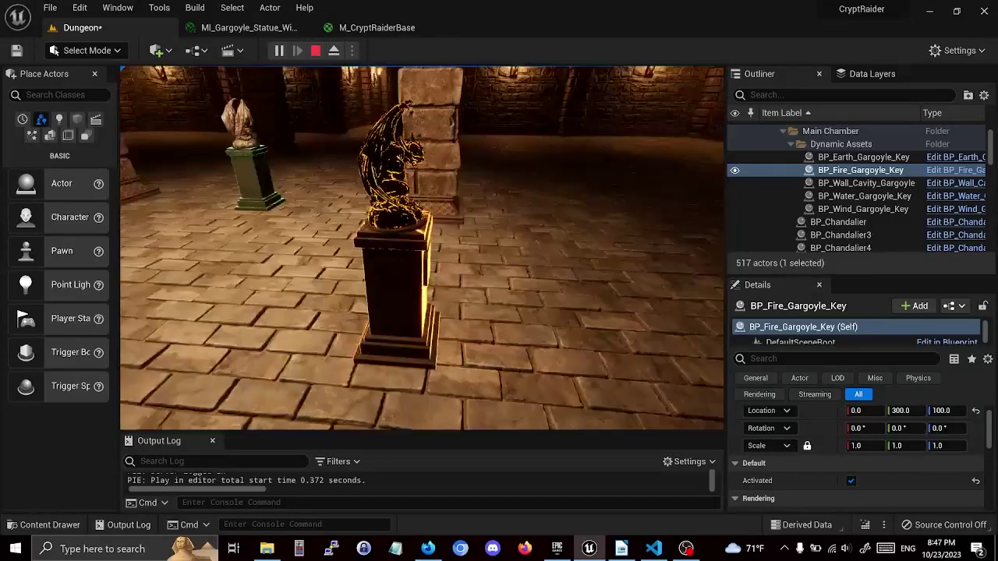
key(s)
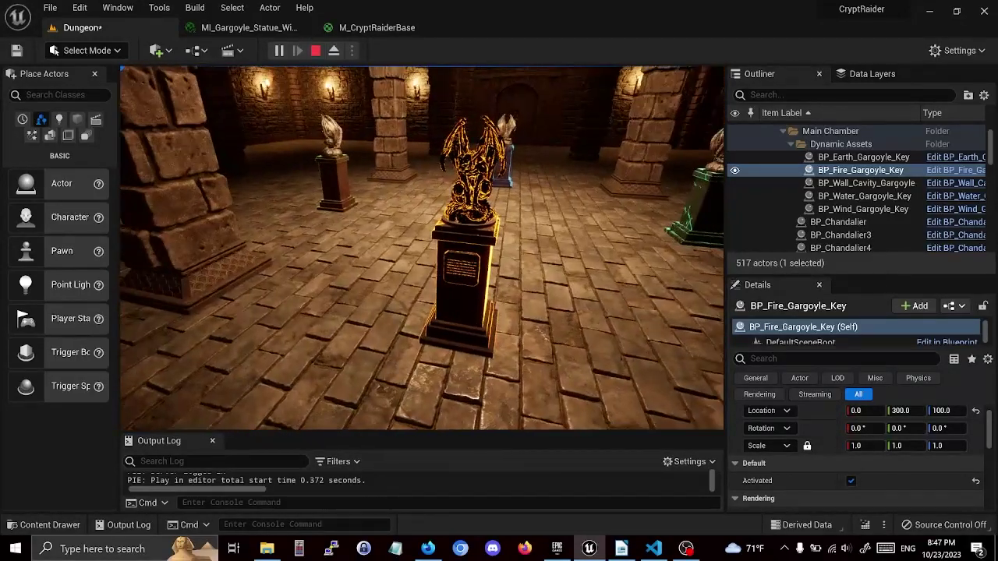
key(a)
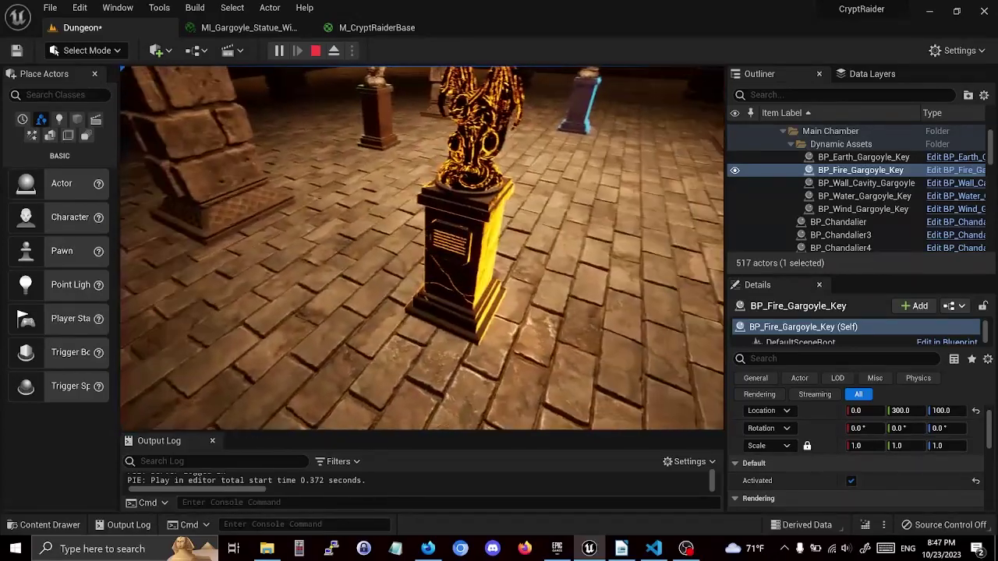
key(d)
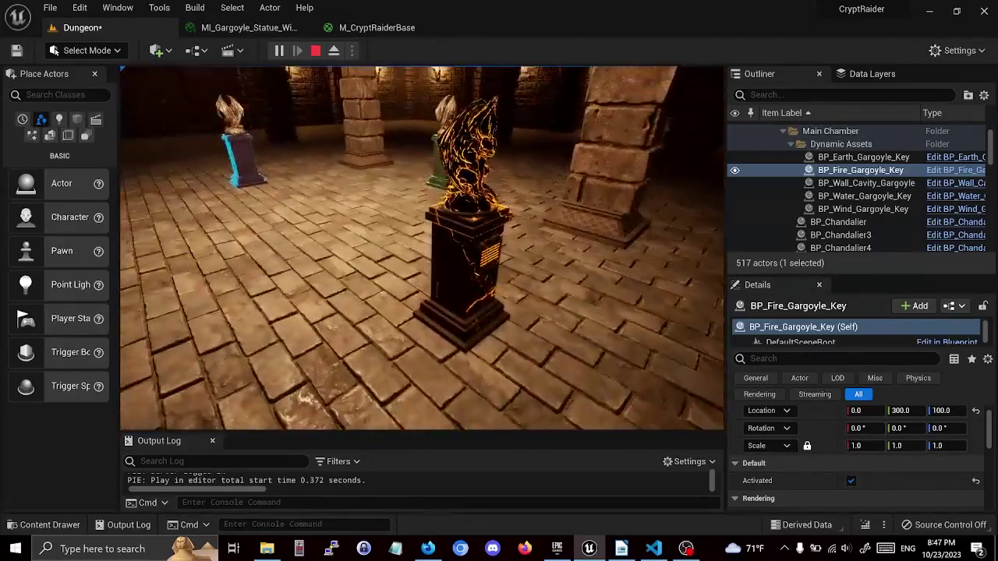
key(s)
key(d)
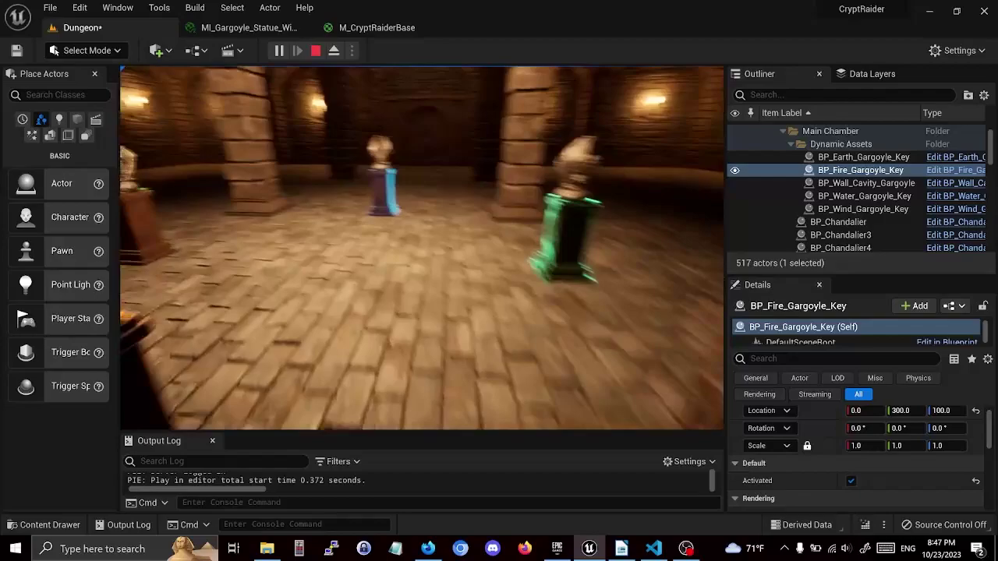
key(w)
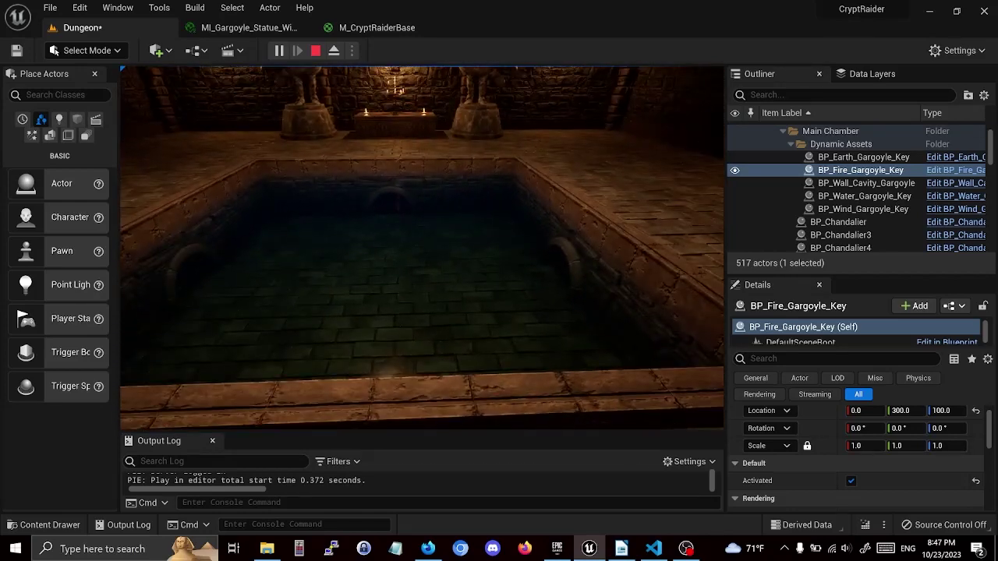
Step: Stop playing and open M_Water from the Materials folder
key(Escape)
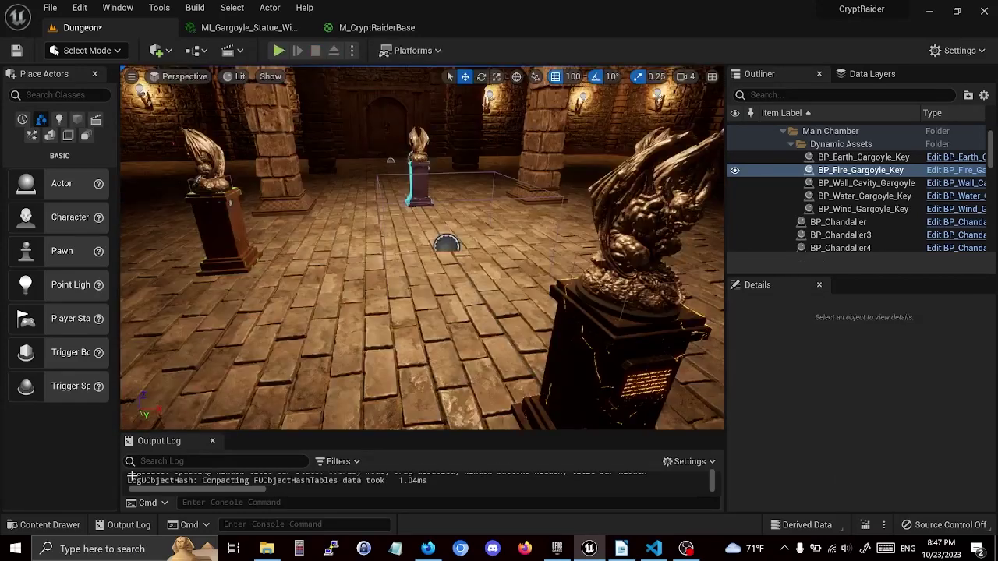
click(50, 524)
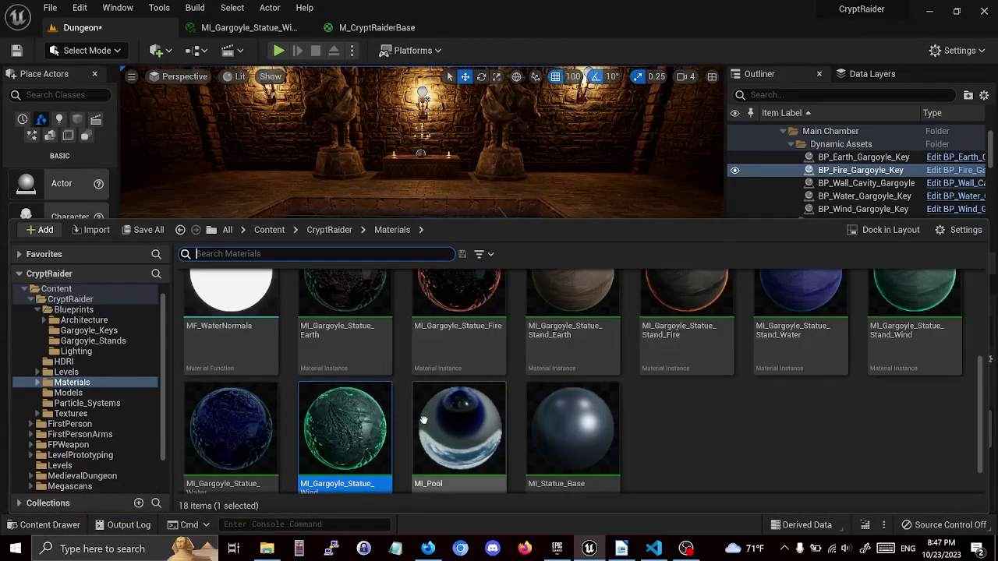
scroll(551, 439, up, 2)
scroll(553, 442, up, 2)
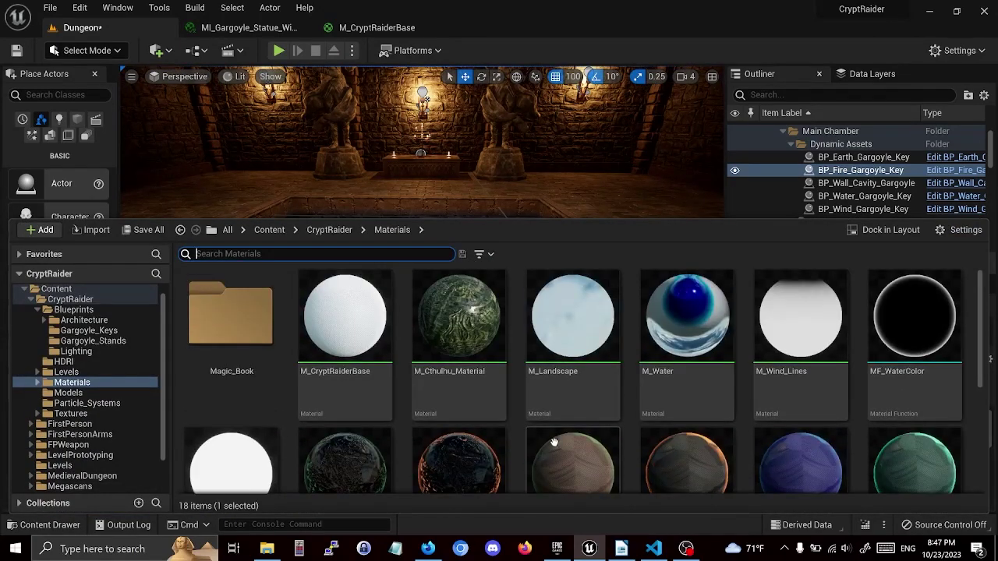
double_click(668, 380)
Step: Pan across M_Water's Compute Normals, Water Color, PBR Properties and absorption groups
scroll(512, 279, down, 3)
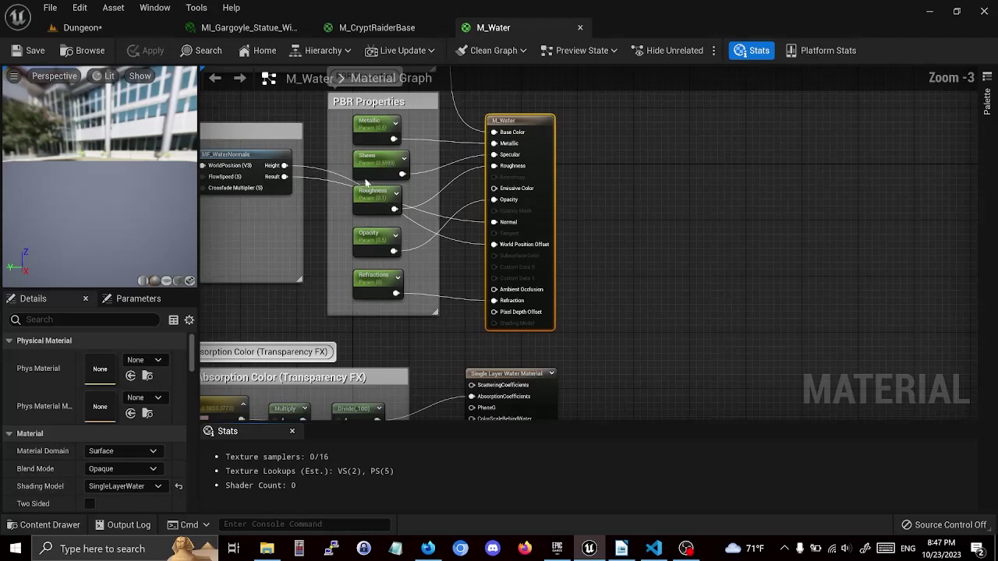
scroll(455, 226, down, 4)
right_drag(282, 158, 358, 232)
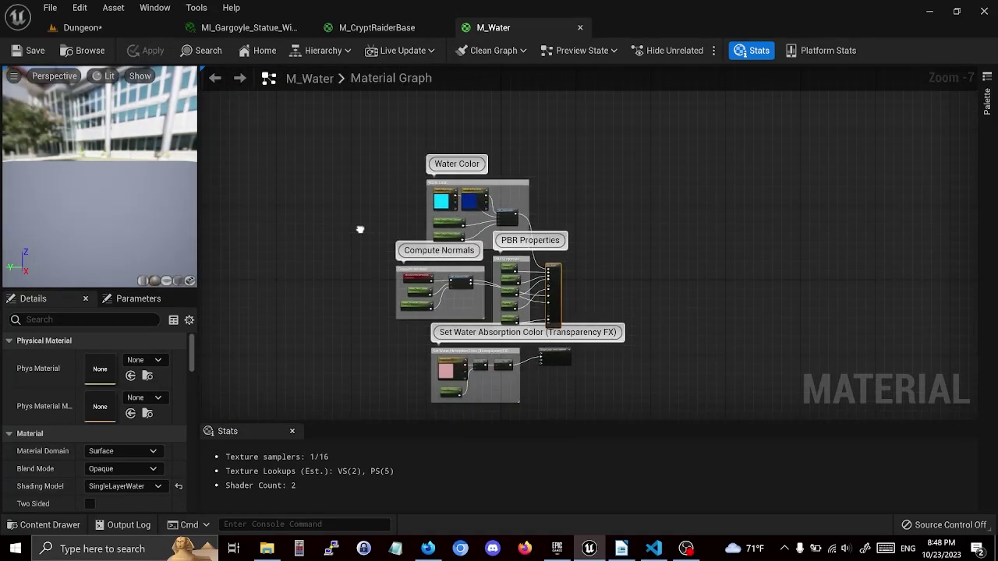
scroll(460, 304, up, 6)
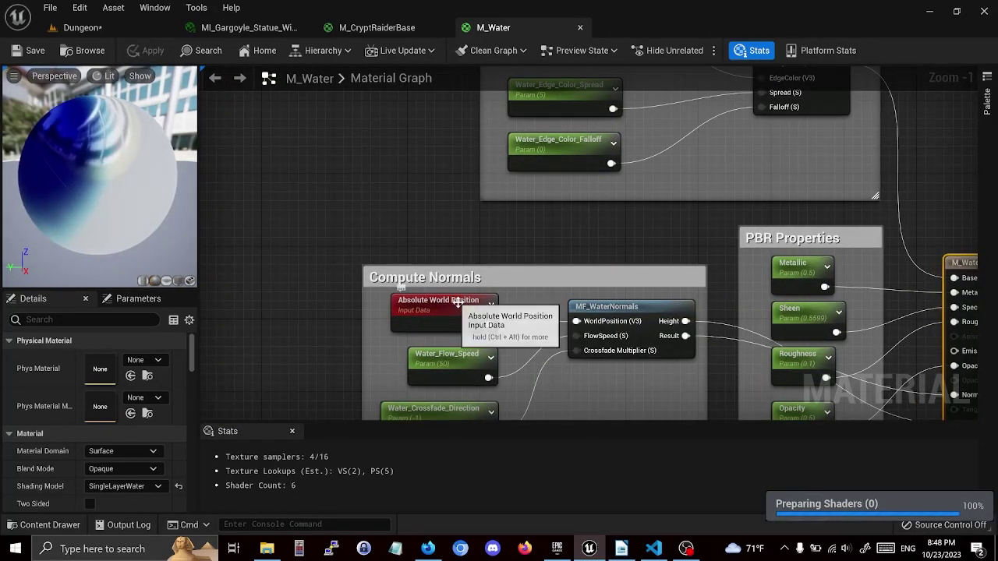
scroll(678, 305, down, 2)
right_drag(588, 167, 560, 291)
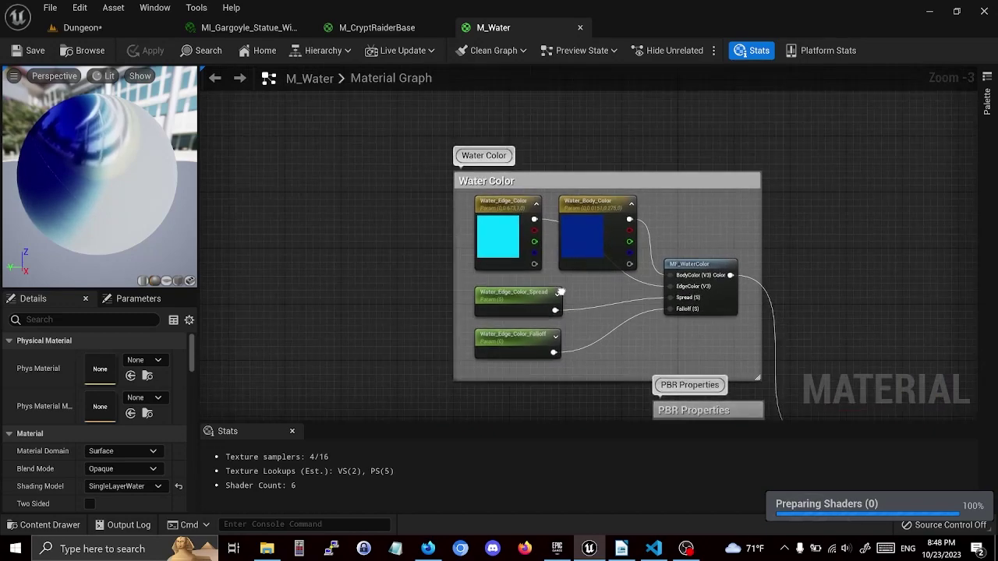
scroll(693, 345, down, 1)
scroll(697, 345, up, 2)
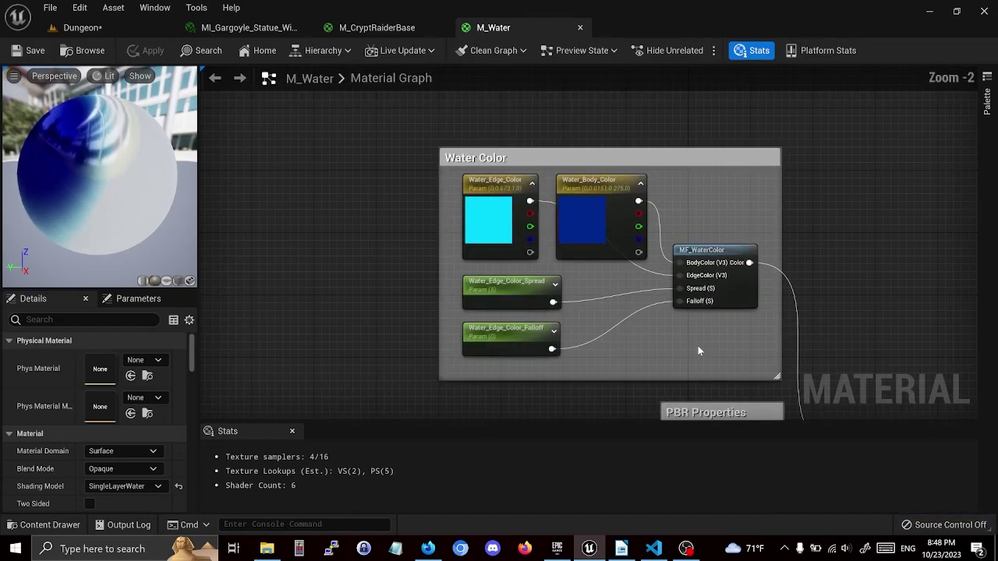
mouse_move(697, 344)
right_down()
mouse_move(418, 184)
mouse_move(363, 45)
right_up()
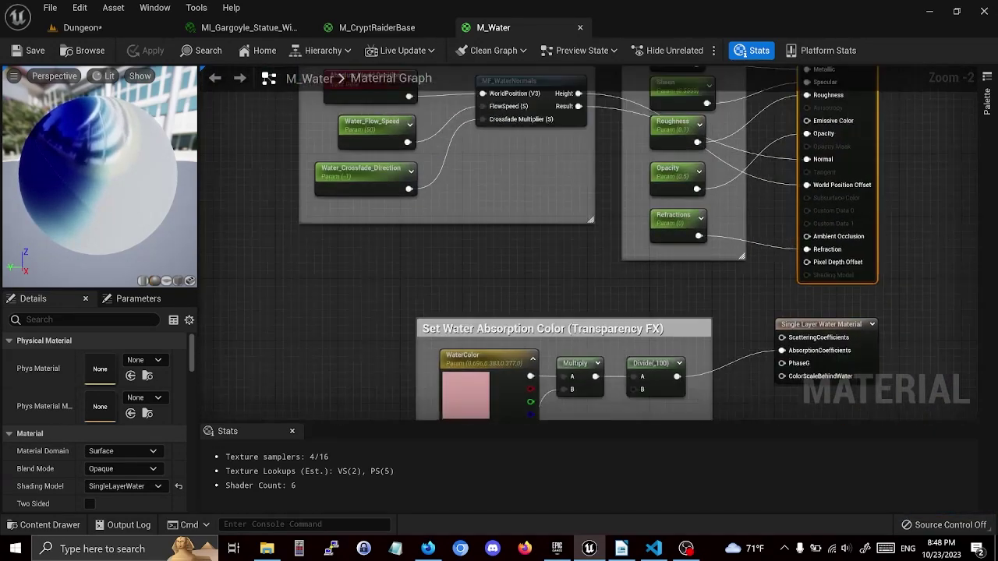
mouse_move(329, 125)
right_down()
mouse_move(571, 109)
mouse_move(517, 187)
mouse_move(680, 339)
right_up()
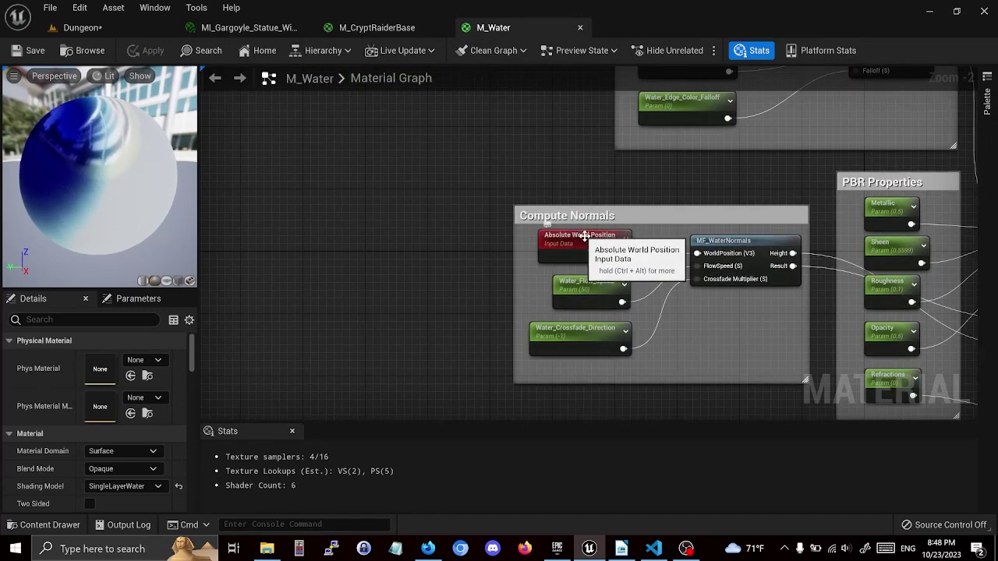
Step: Open MF_WaterNormals and trace its Noise and PerturbNormal chain, comparing with M_Water
double_click(739, 244)
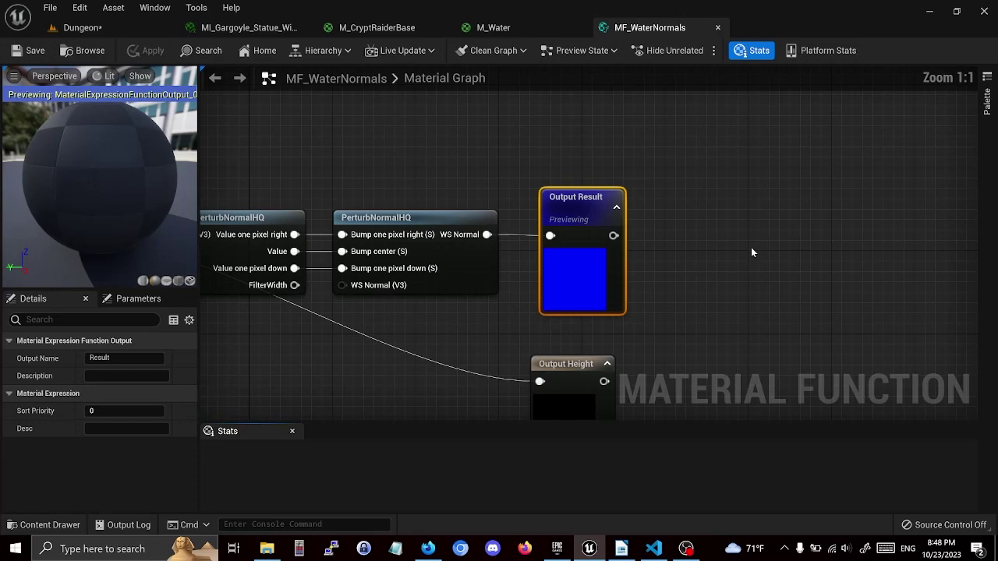
scroll(494, 258, down, 3)
right_drag(392, 265, 774, 273)
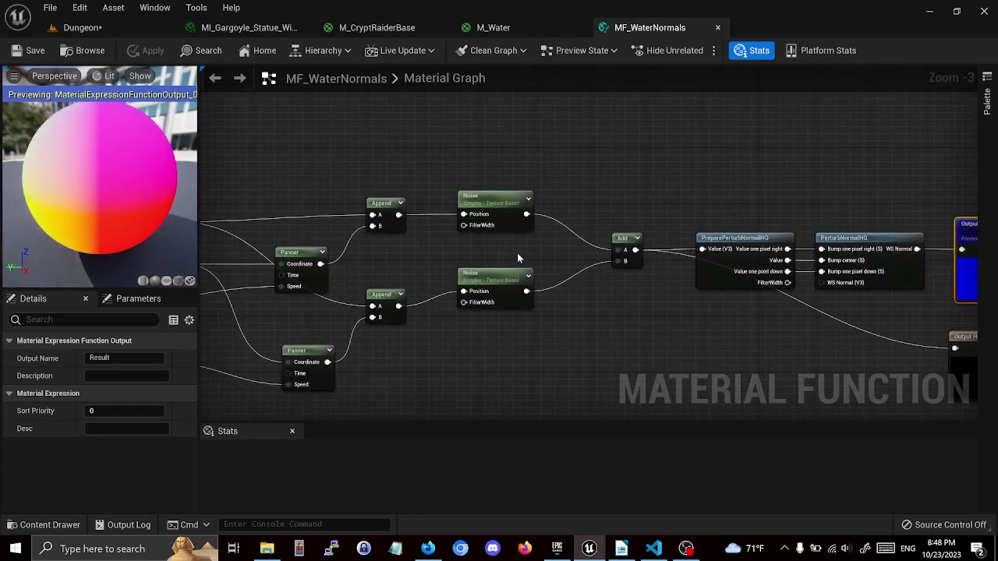
right_drag(526, 262, 788, 187)
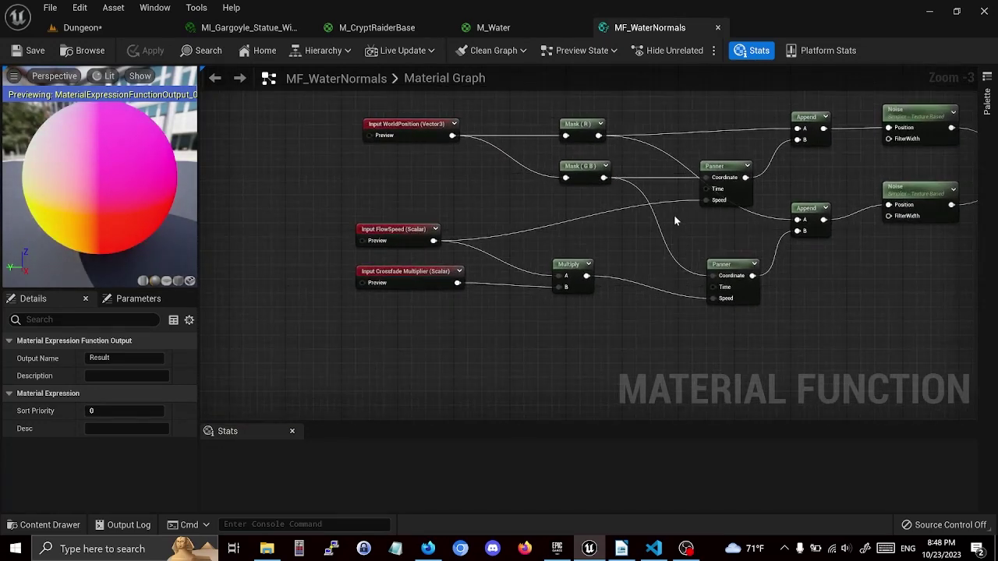
right_drag(675, 222, 213, 266)
mouse_move(490, 265)
right_down()
mouse_move(499, 276)
mouse_move(449, 255)
right_up()
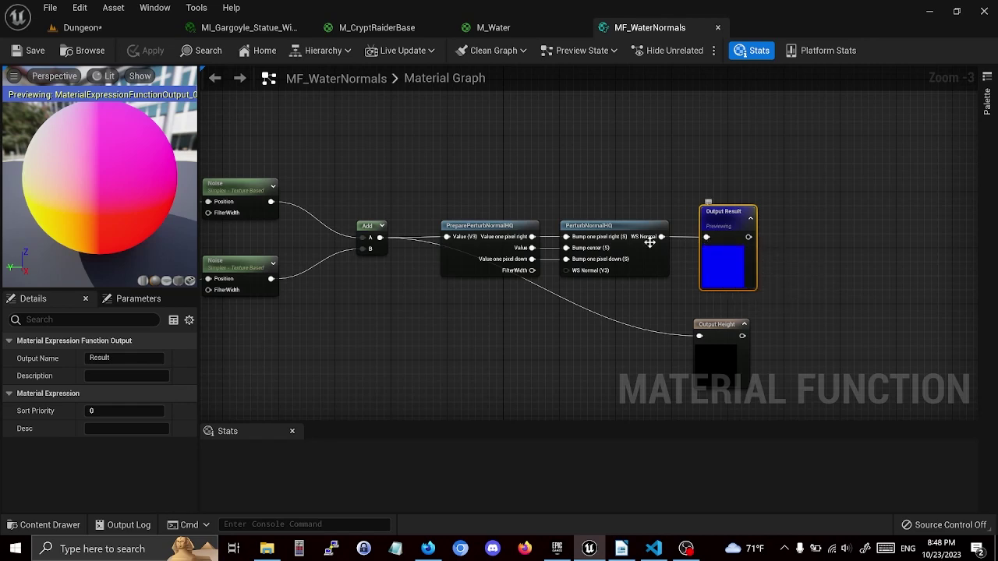
scroll(598, 232, up, 3)
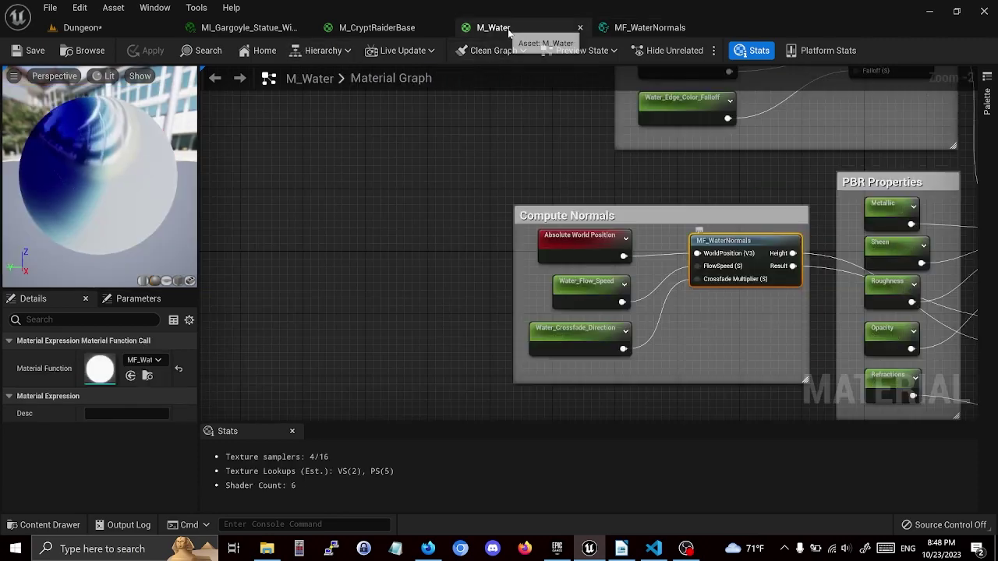
click(491, 27)
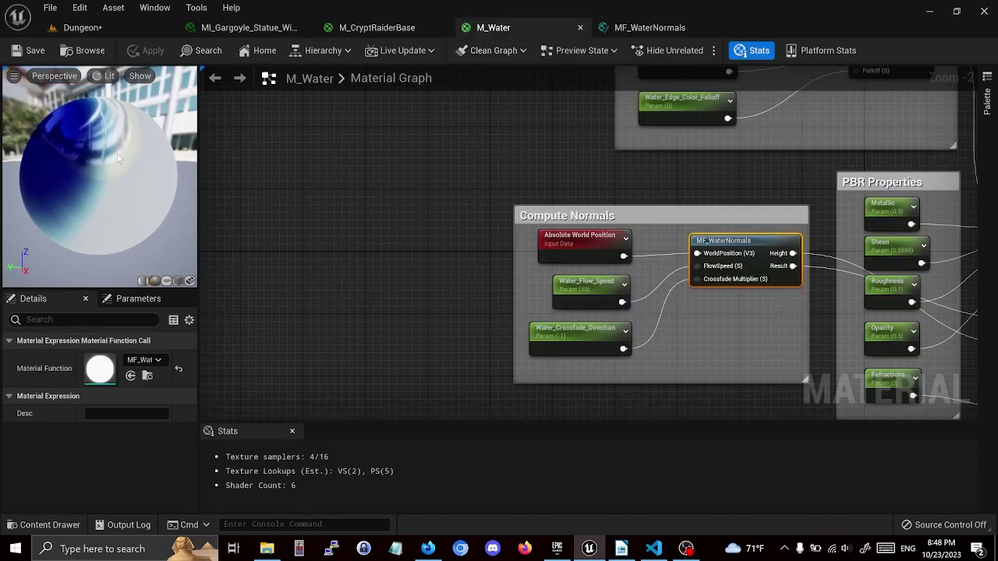
click(649, 27)
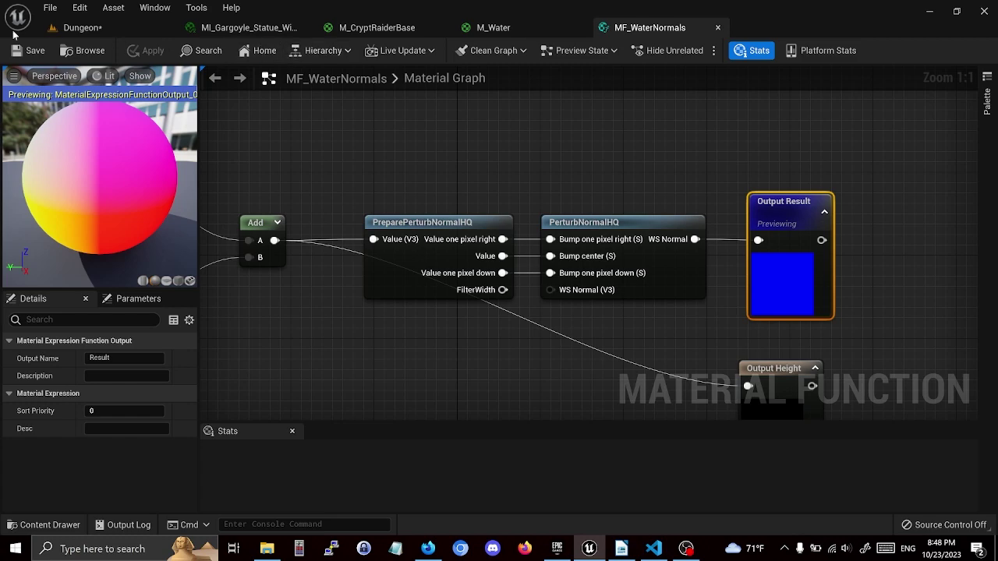
Step: Back in the Dungeon level, fly over the pool through the chamber and torch-lit alcoves
click(81, 28)
mouse_move(453, 350)
mouse_down()
mouse_move(452, 311)
mouse_move(374, 312)
mouse_move(374, 331)
mouse_move(335, 312)
mouse_move(245, 311)
mouse_up()
drag(246, 249, 234, 210)
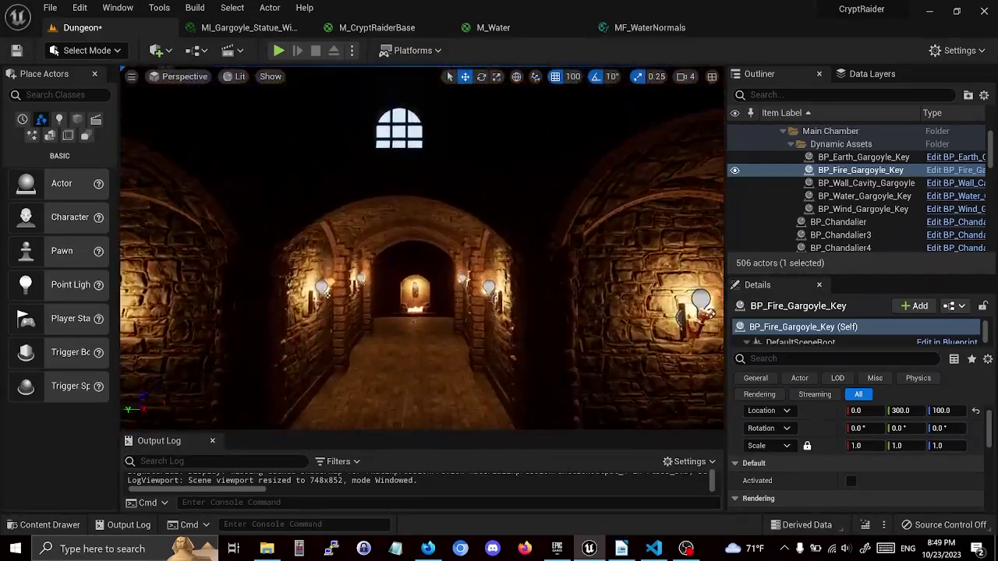
mouse_move(421, 249)
mouse_down()
mouse_move(413, 246)
mouse_move(440, 242)
mouse_move(421, 234)
mouse_move(468, 218)
mouse_move(651, 183)
mouse_move(636, 144)
mouse_up()
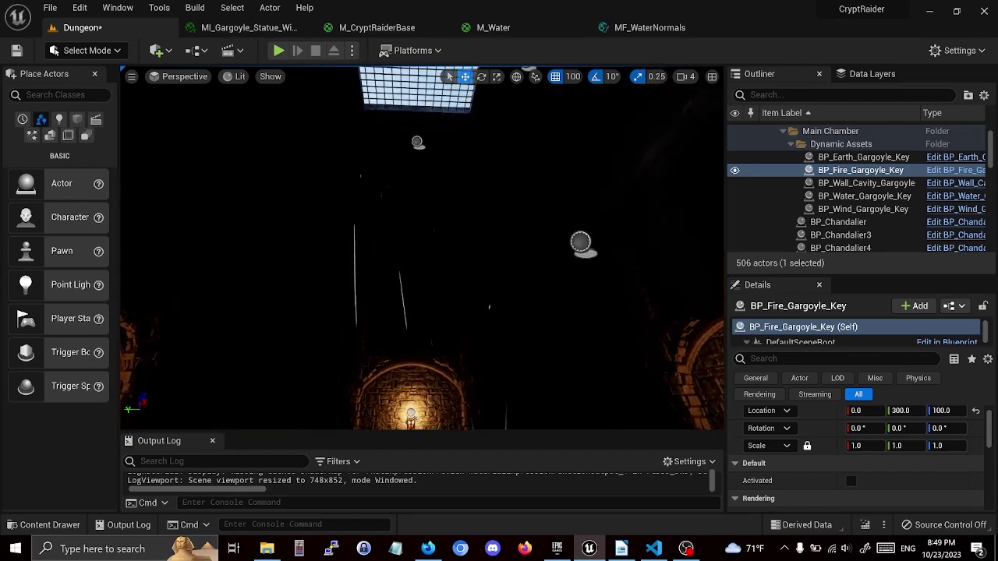
mouse_move(635, 144)
right_down()
mouse_move(628, 195)
mouse_move(647, 195)
mouse_move(651, 148)
mouse_move(646, 195)
mouse_move(647, 181)
mouse_move(685, 167)
mouse_move(684, 140)
mouse_move(679, 198)
mouse_move(698, 200)
right_up()
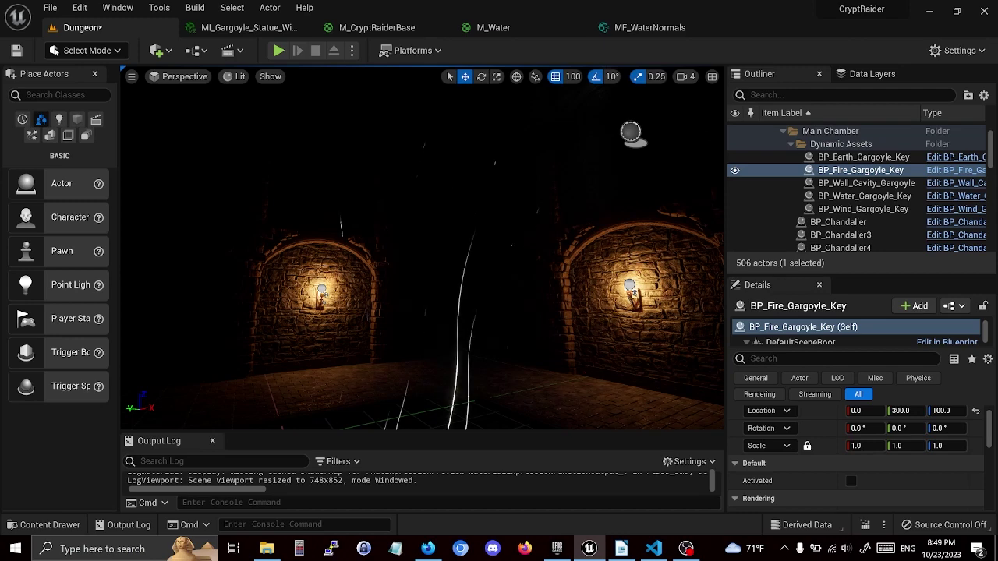
mouse_move(697, 200)
right_down()
mouse_move(702, 175)
mouse_move(689, 197)
mouse_move(700, 201)
mouse_move(675, 200)
right_up()
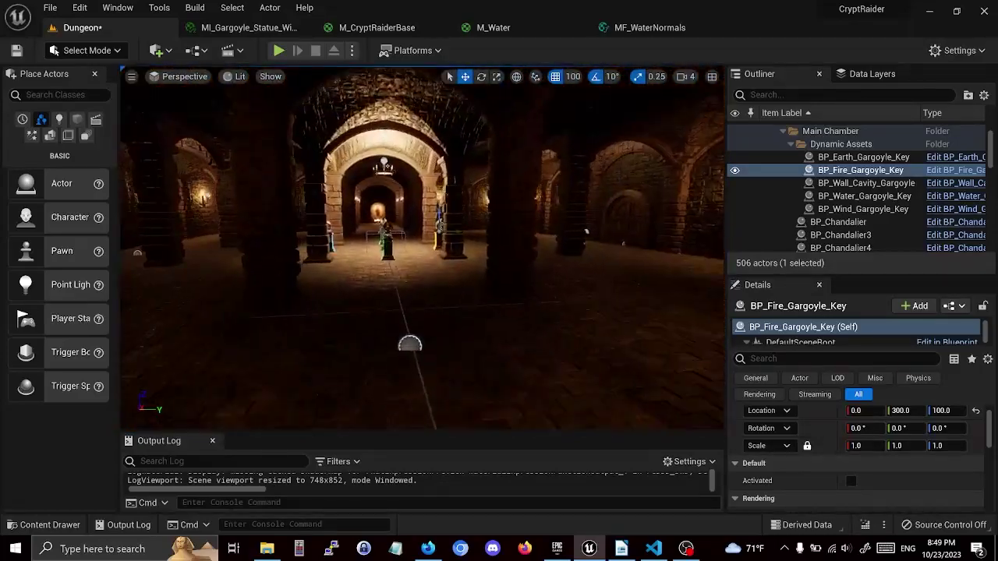
Step: Focus on the Fire Gargoyle Key pedestal, then pull back to show it within the hall
key(f)
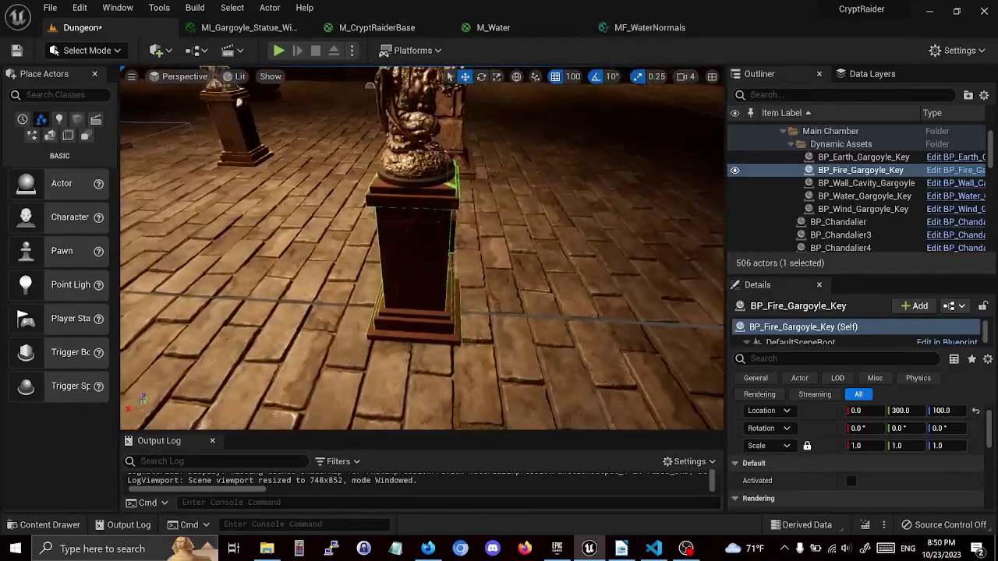
mouse_move(676, 201)
right_down()
mouse_move(630, 201)
mouse_move(638, 209)
right_up()
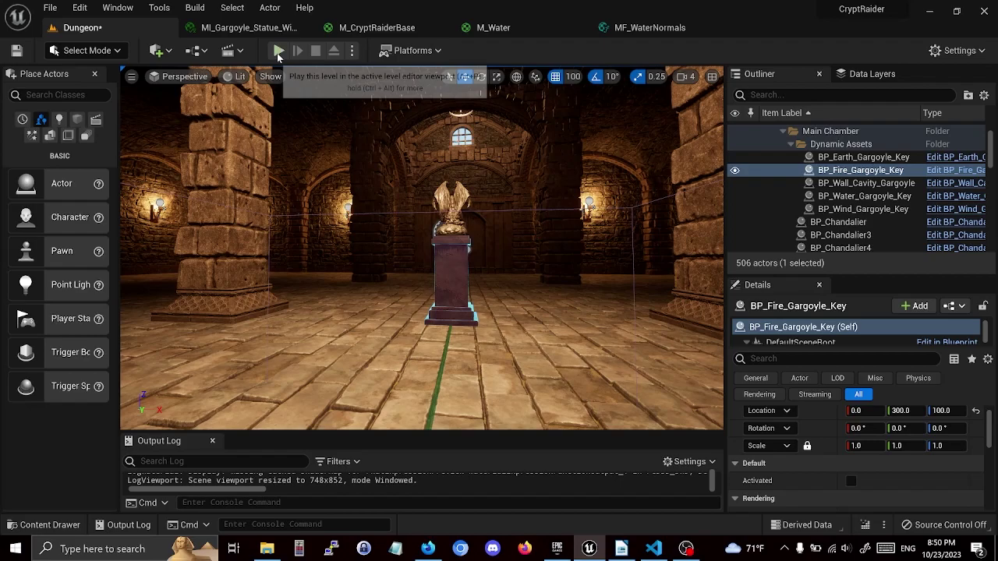
Step: Play the level, walk to the gargoyle pedestal and carry the gargoyle bust around
click(278, 51)
click(465, 208)
key(w)
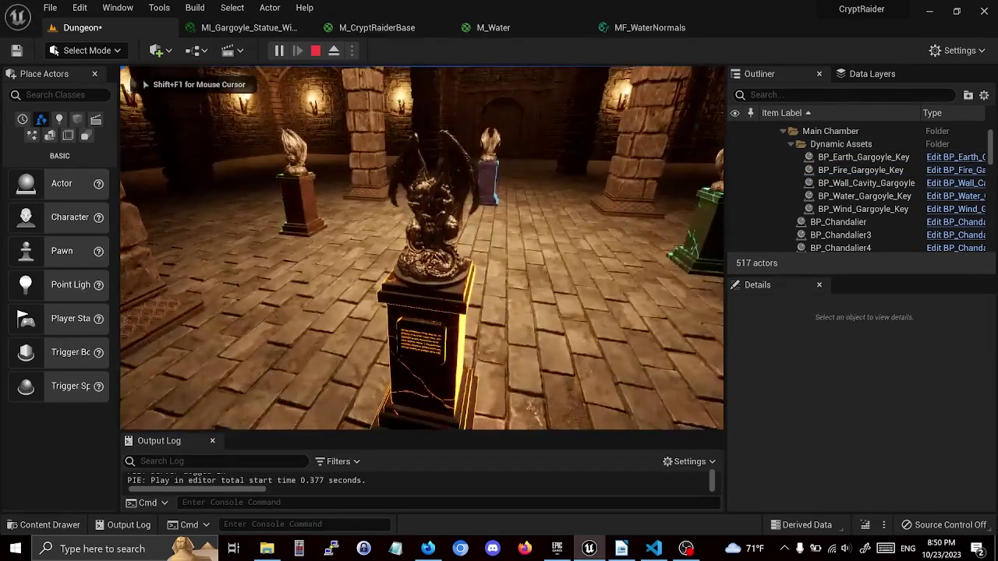
key(w)
key(s)
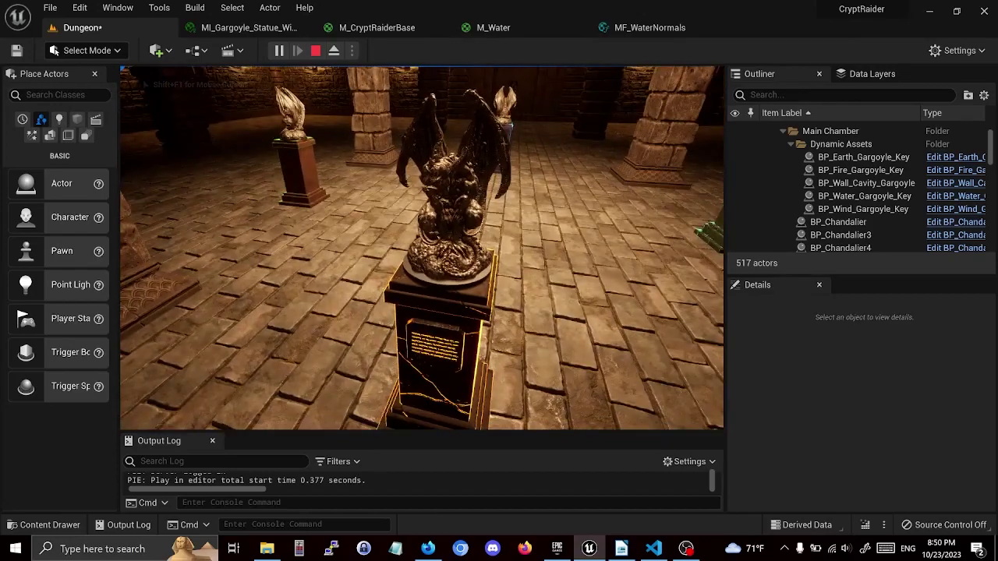
key(s)
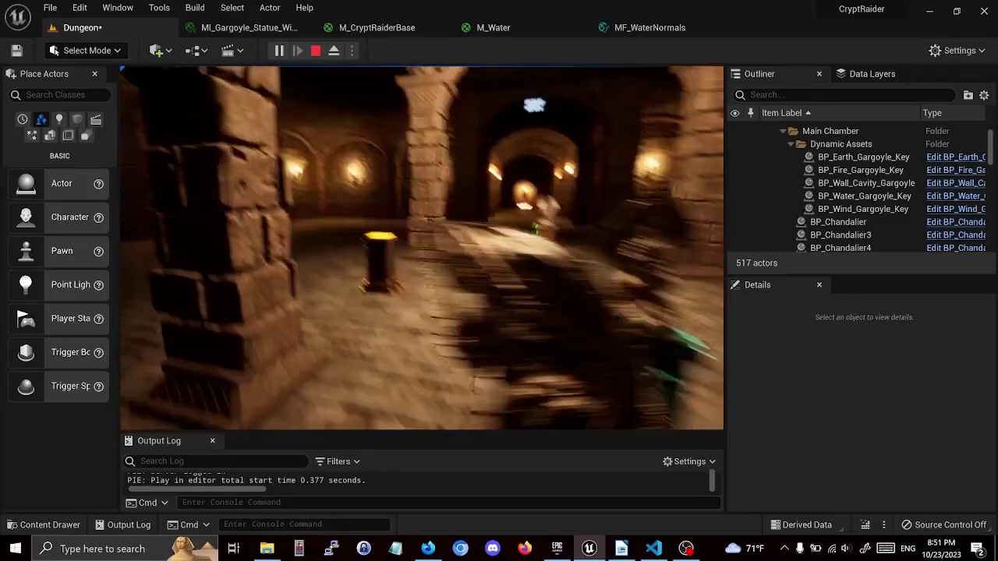
key(w)
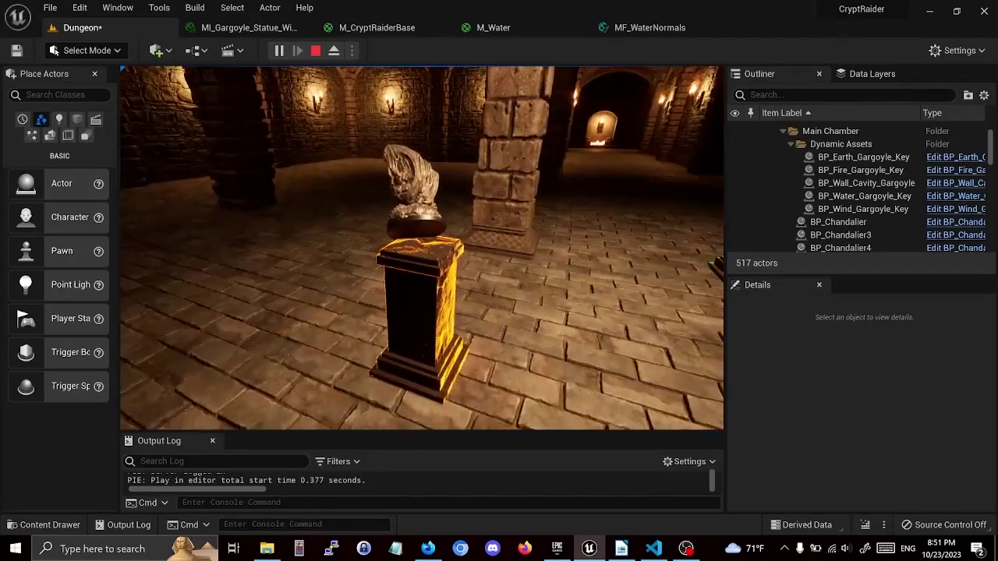
Step: Walk past the pedestals to the wooden door and stop the play test
key(w)
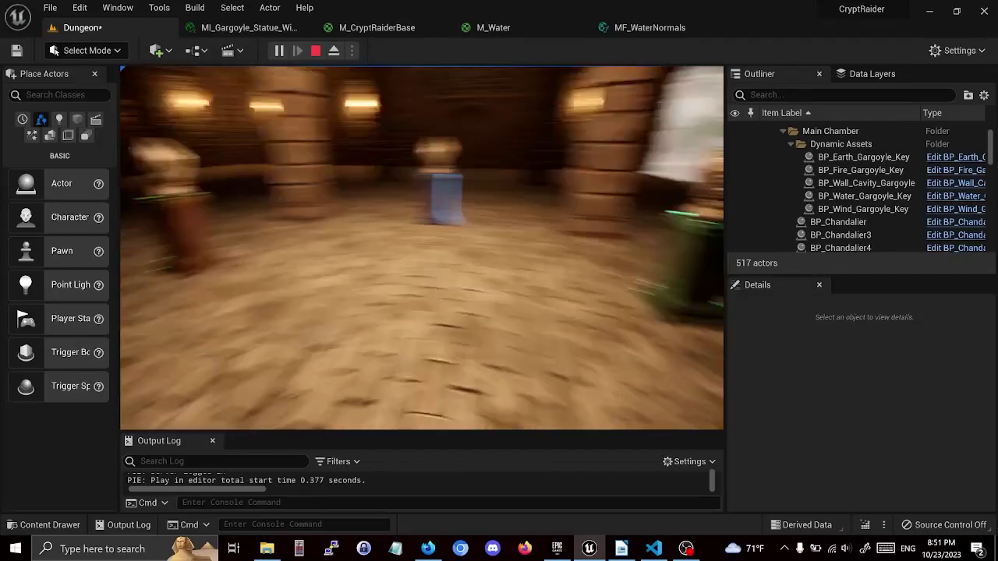
key(w)
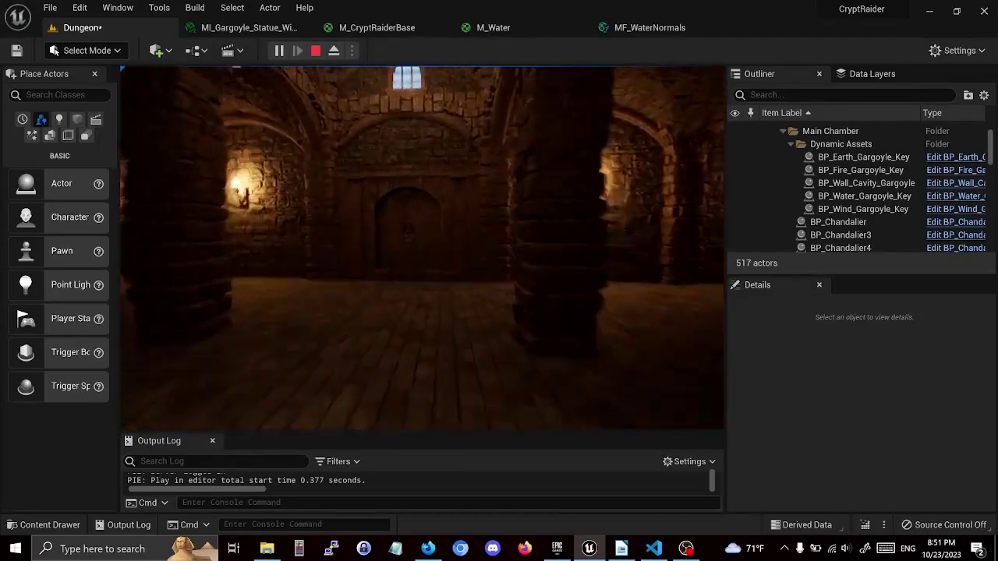
key(w)
key(Escape)
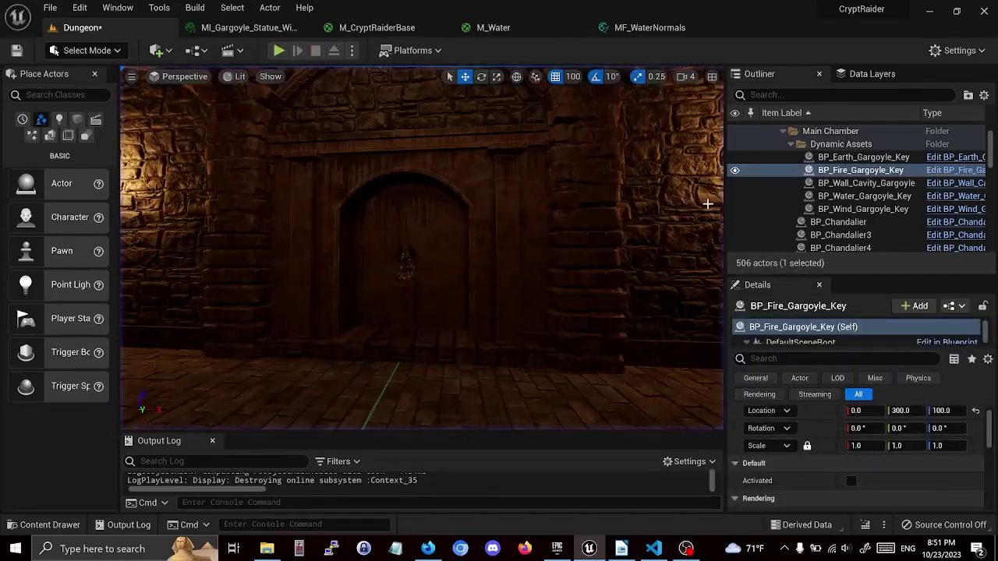
Step: Fly through the dark room, corridor and stairway, then around the torch-lit chamber
mouse_move(421, 249)
right_down()
mouse_move(317, 352)
mouse_move(421, 250)
right_up()
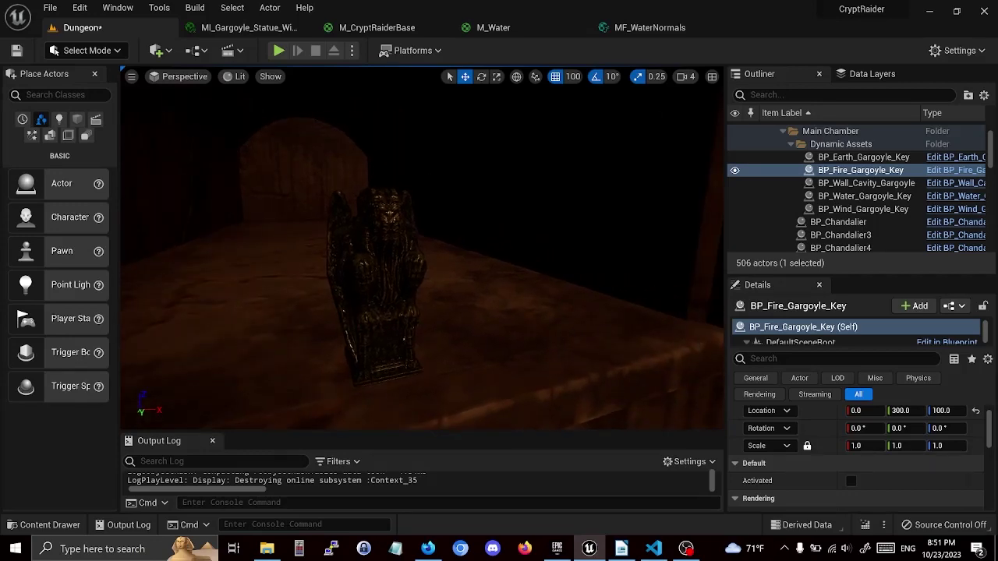
right_drag(421, 249, 421, 250)
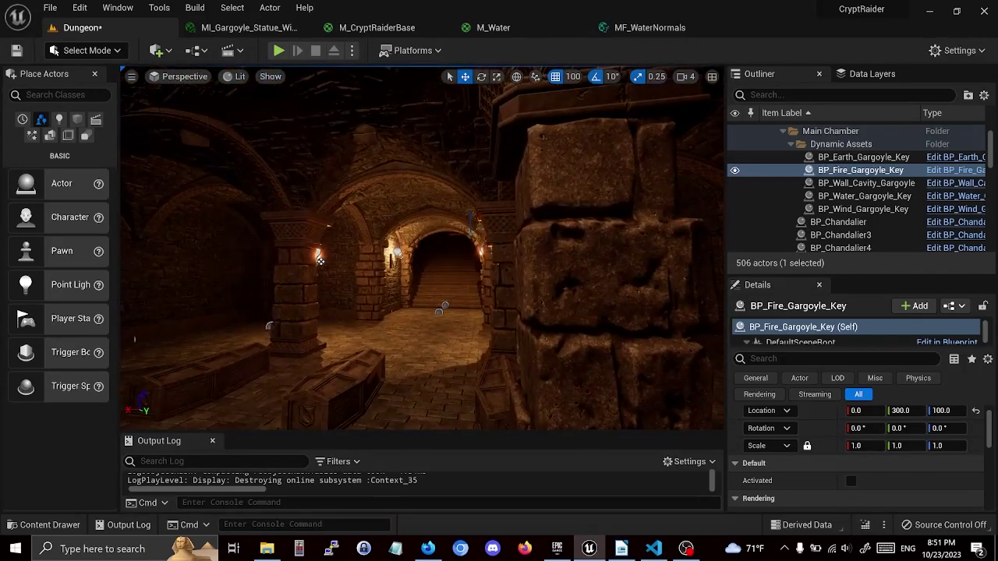
right_drag(421, 249, 421, 250)
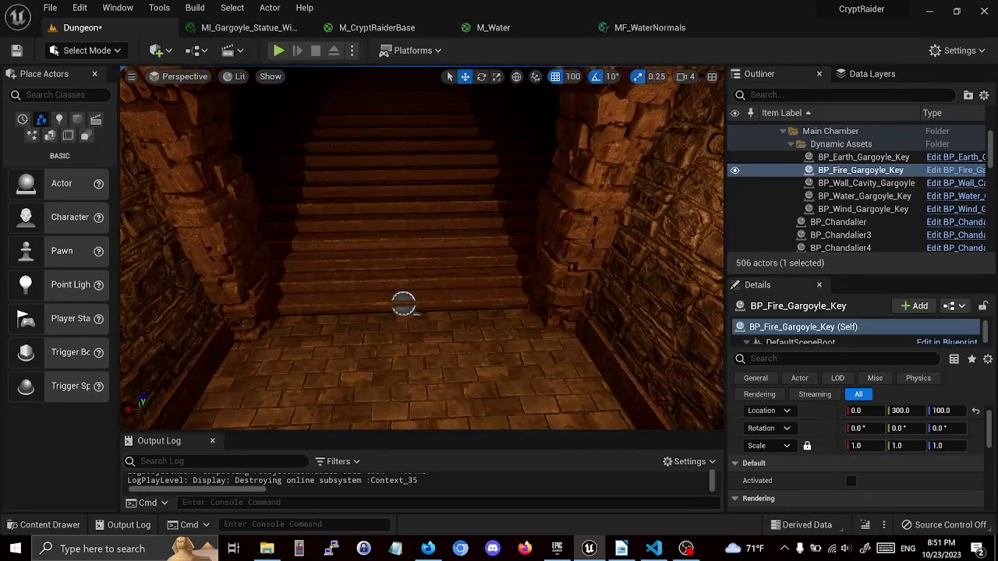
right_drag(403, 304, 403, 304)
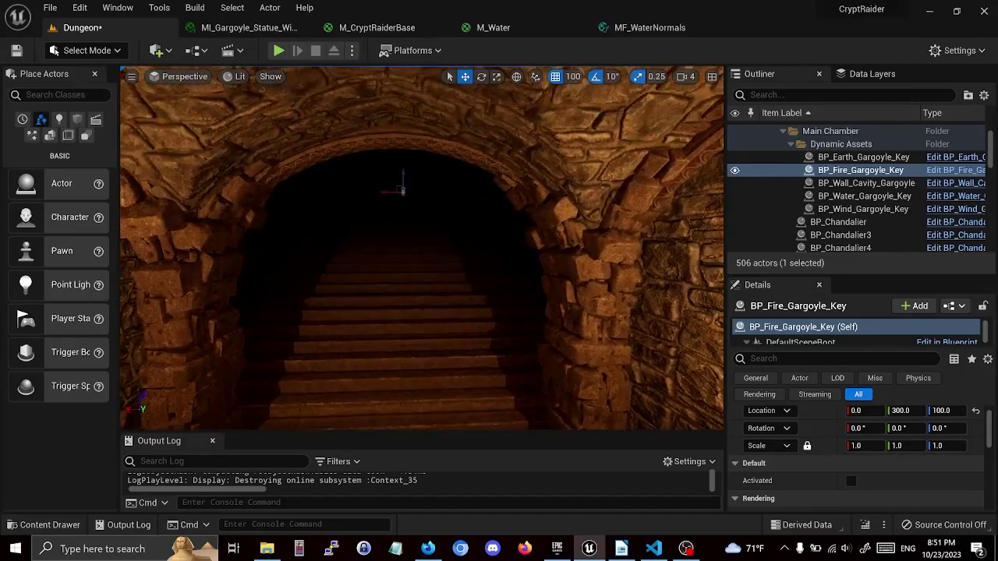
mouse_move(272, 247)
right_down()
mouse_move(446, 279)
mouse_move(436, 276)
right_up()
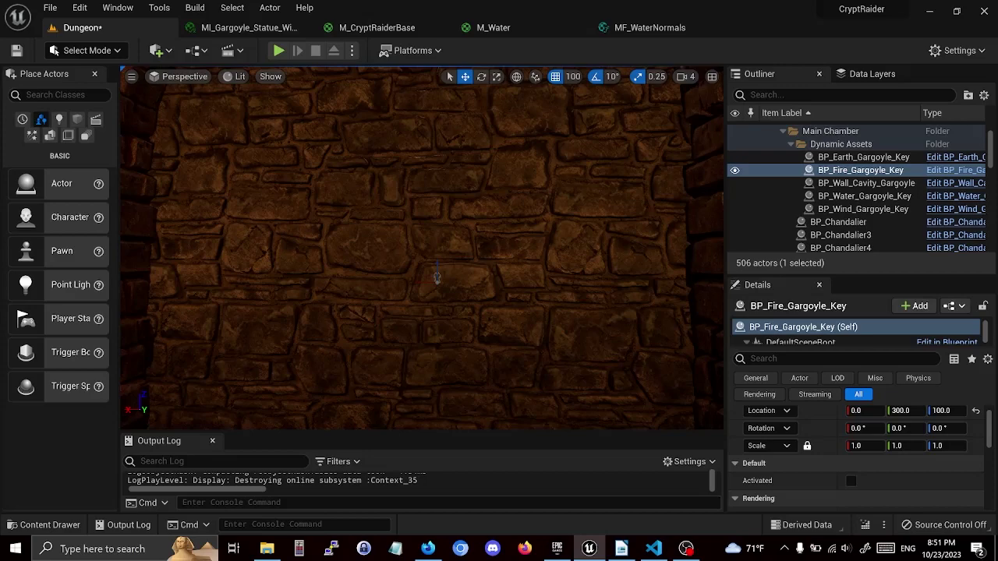
mouse_move(436, 276)
right_down()
mouse_move(410, 304)
mouse_move(437, 277)
right_up()
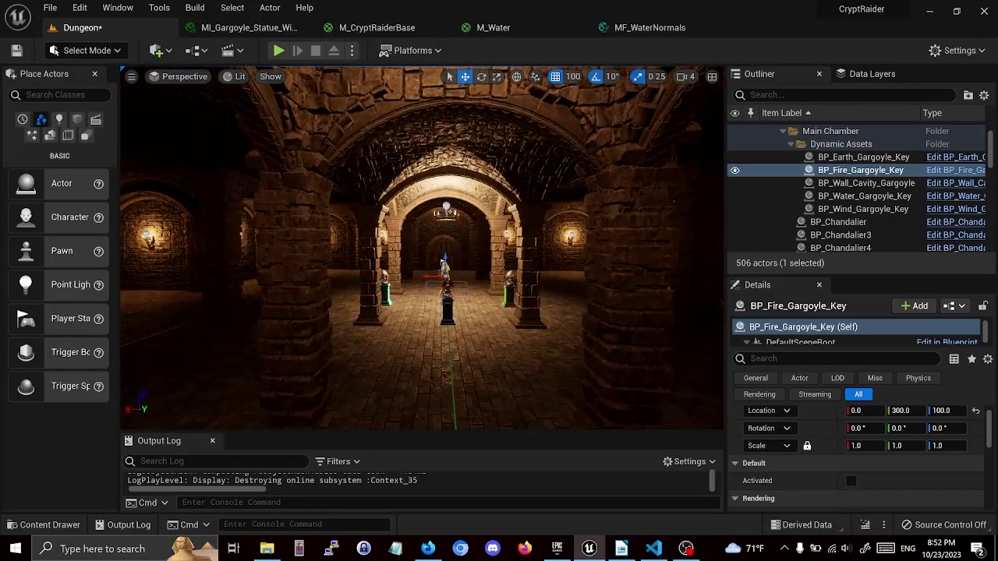
right_drag(437, 277, 407, 269)
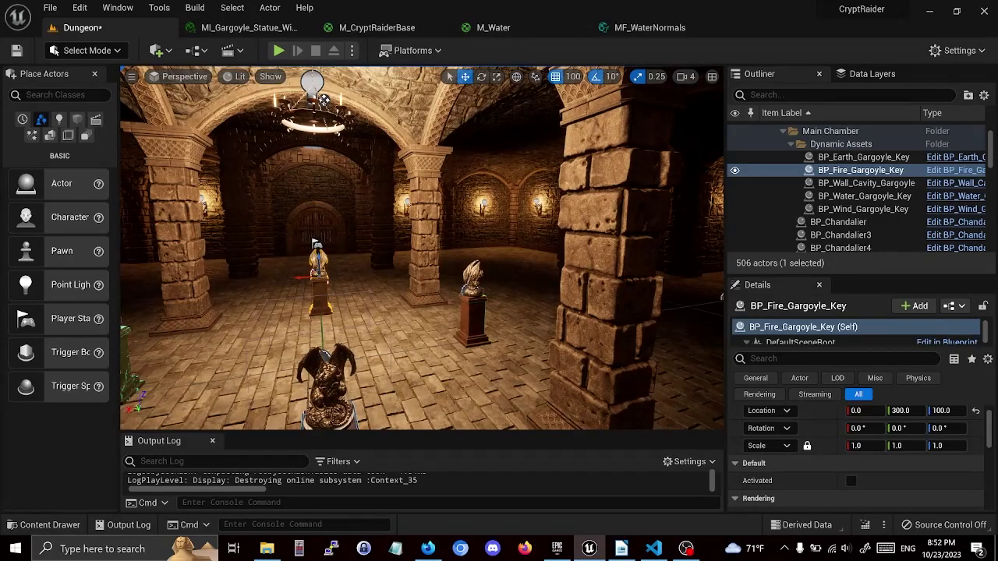
mouse_move(407, 268)
right_down()
mouse_move(421, 265)
mouse_move(399, 352)
right_up()
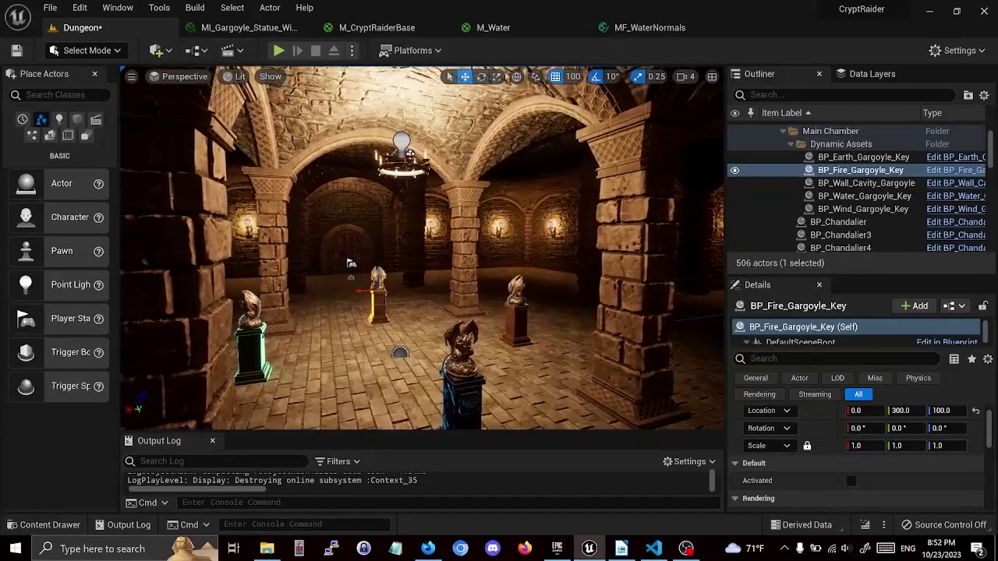
right_drag(399, 353, 315, 317)
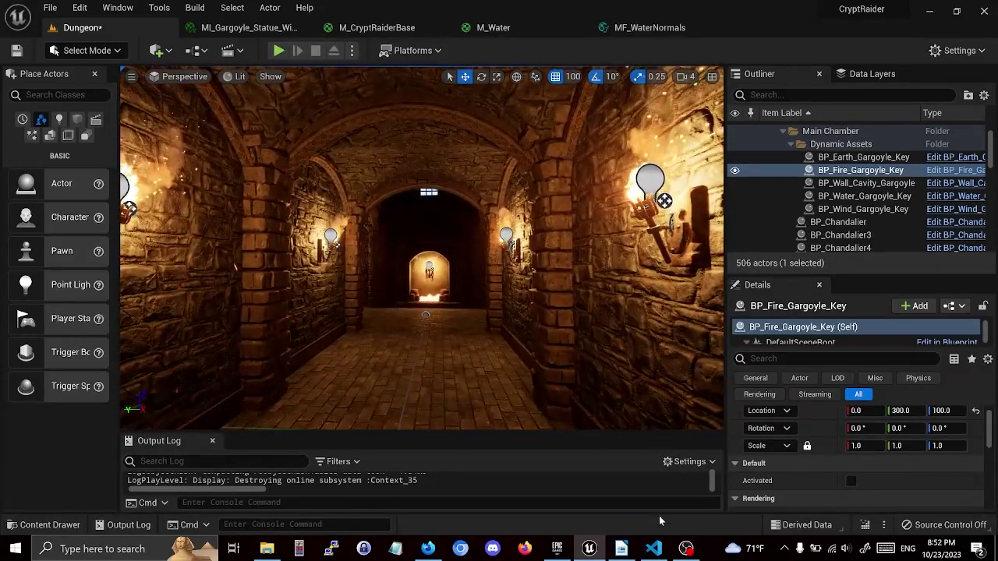
Step: Switch to VS Code and scroll Grabber.cpp to UGrabber::Grab()
click(655, 549)
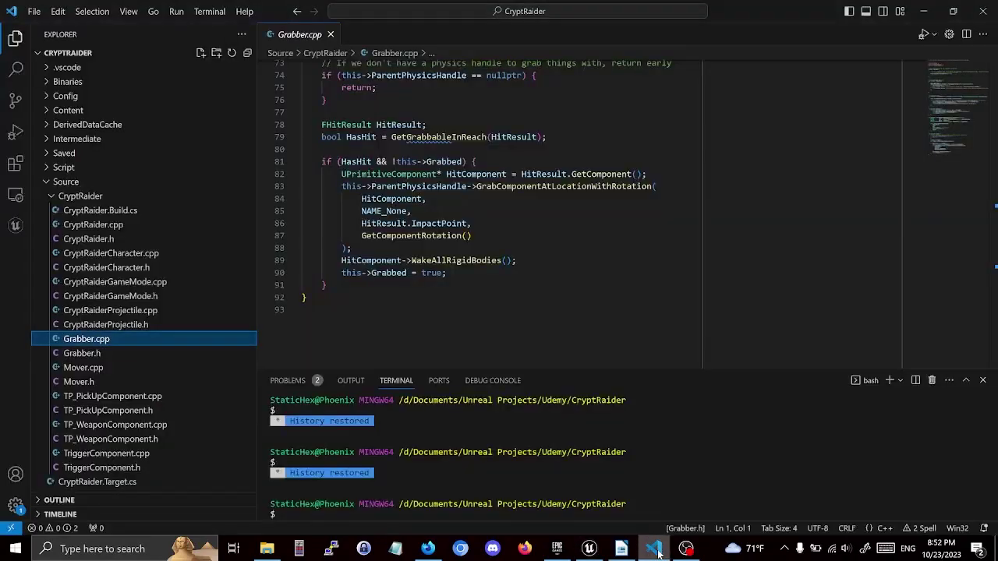
scroll(499, 210, up, 2)
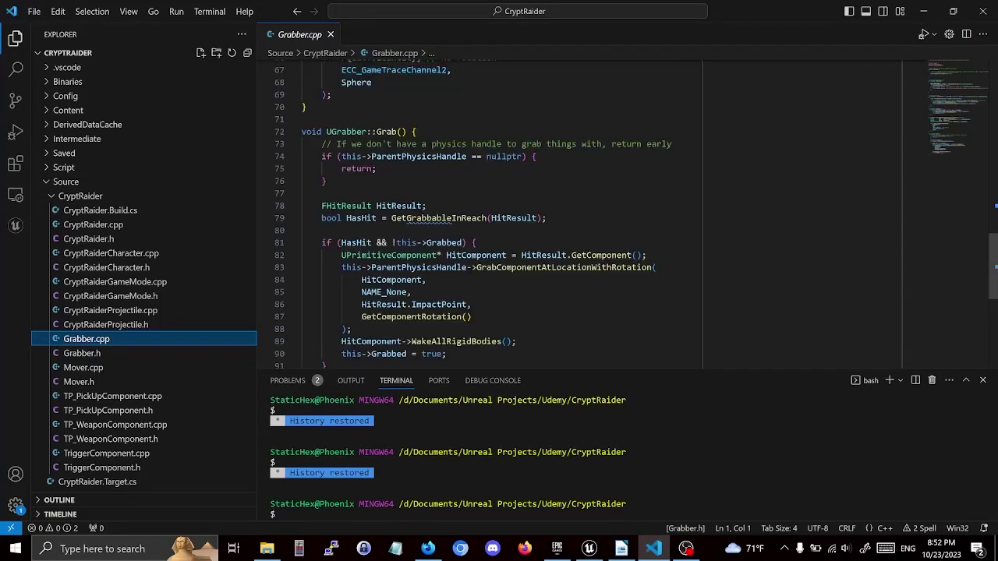
scroll(499, 211, down, 2)
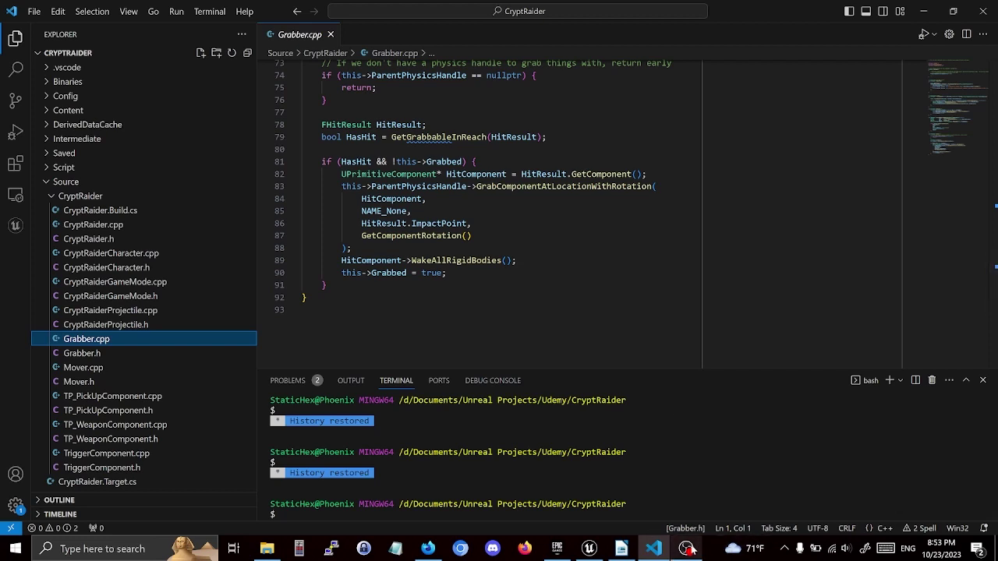
Step: Switch back to the Unreal Editor and look between the wall sconce and arched corridor
click(588, 548)
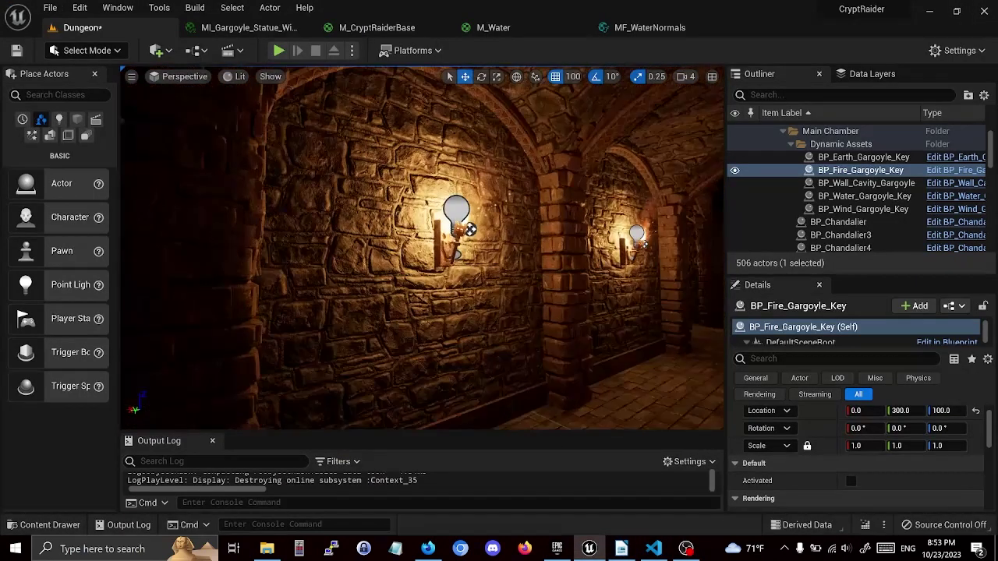
right_drag(483, 339, 545, 335)
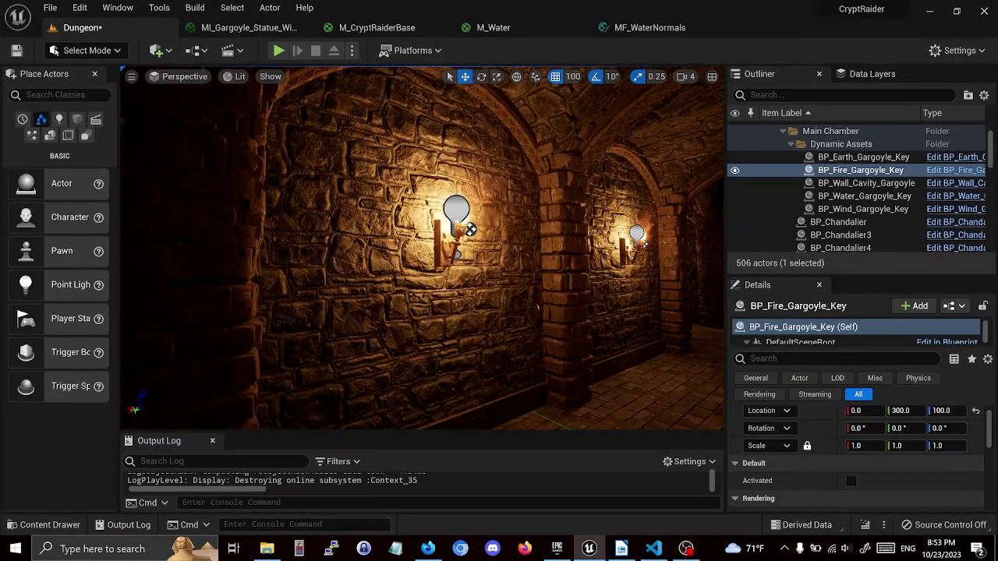
mouse_move(546, 335)
right_down()
mouse_move(429, 335)
mouse_move(499, 335)
mouse_move(490, 337)
right_up()
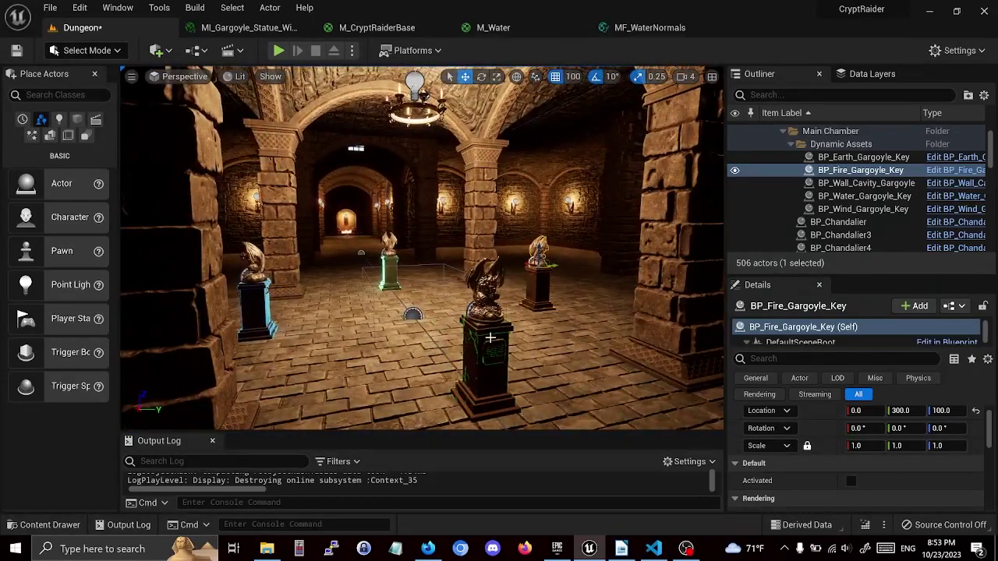